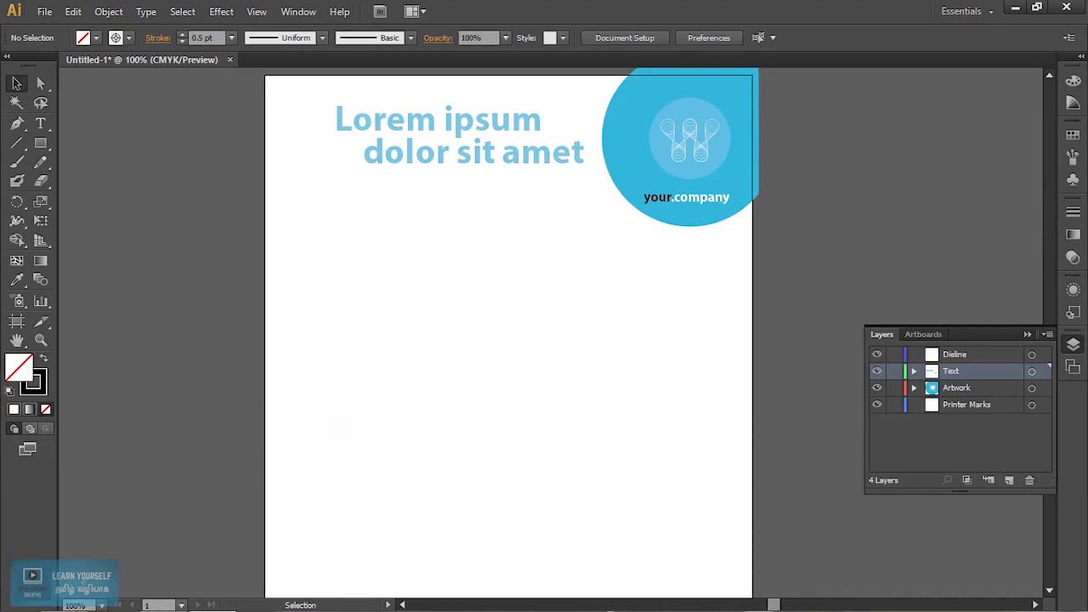
Step: Zoom the letterhead artboard to 150% and scroll its blank upper area into view
key("ctrl+equal")
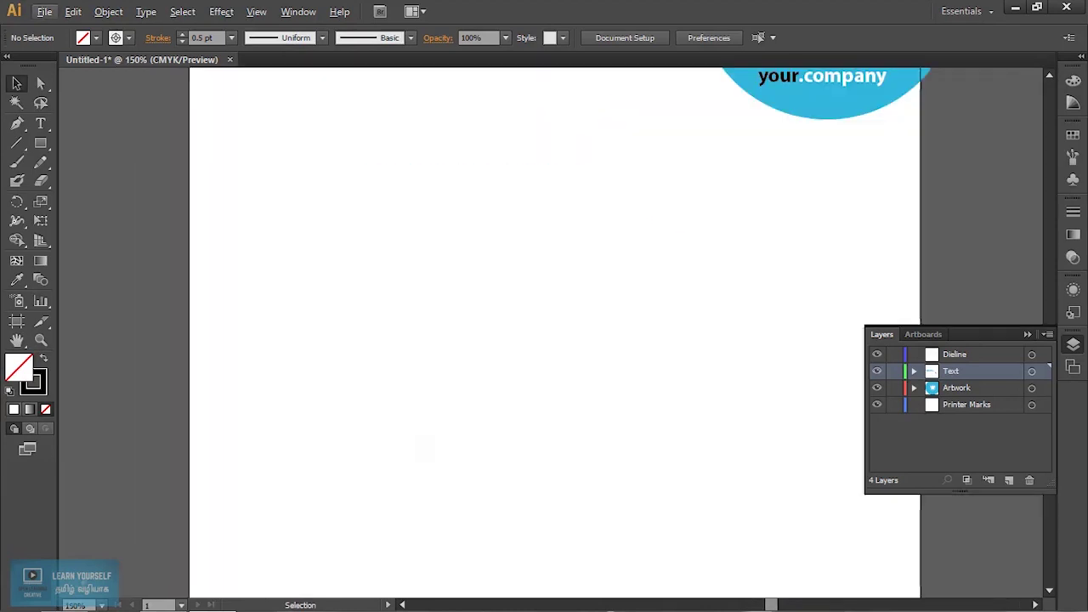
scroll(544, 331, "right", 2)
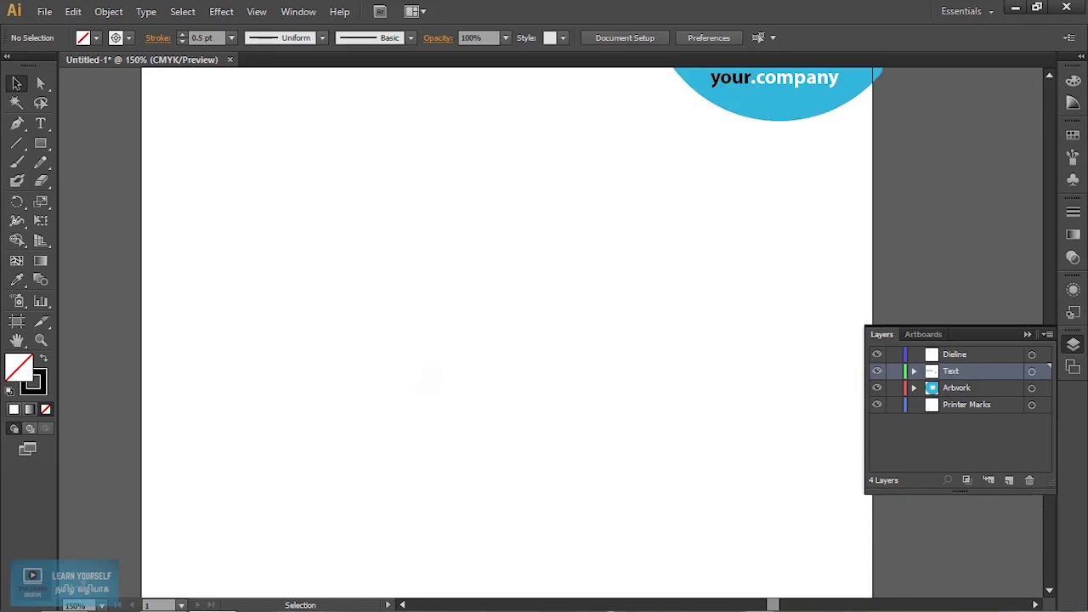
left_click(256, 12)
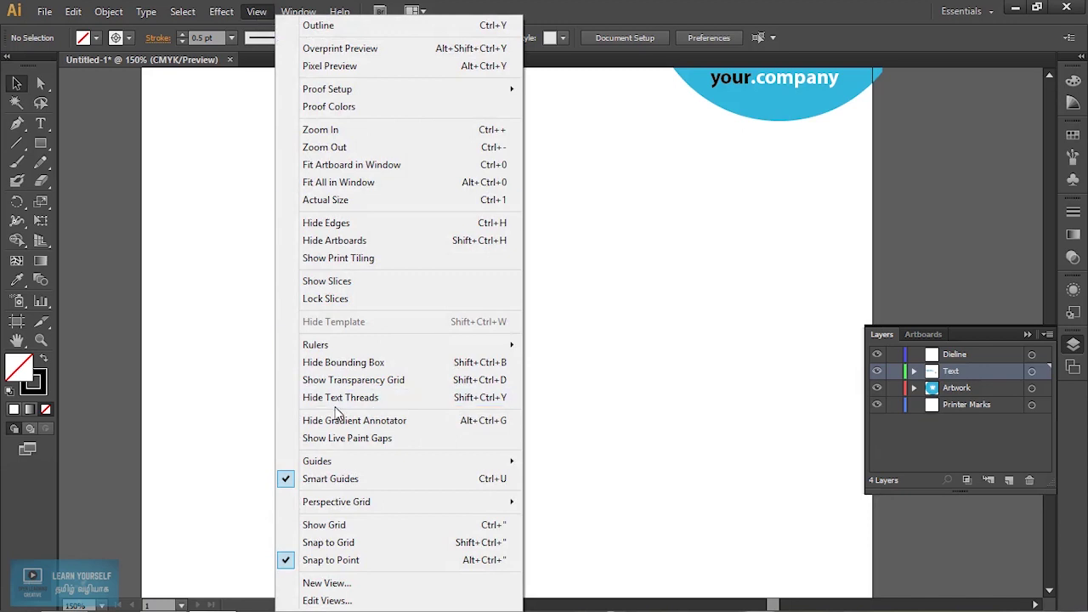
mouse_move(316, 345)
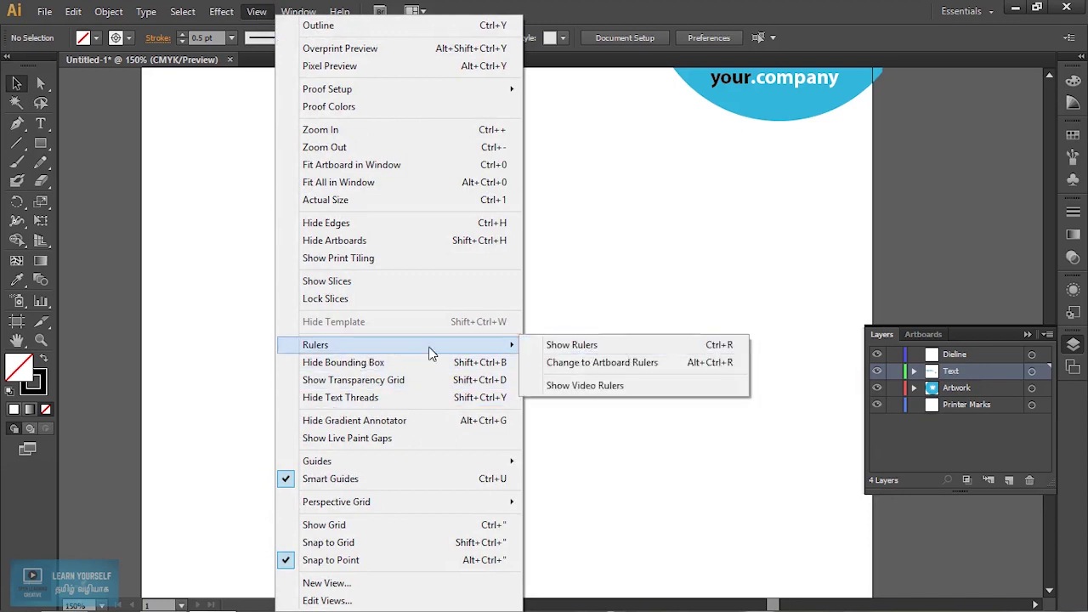
Step: Show rulers, switch to artboard rulers, and drag a new ruler zero point onto the artboard
left_click(584, 346)
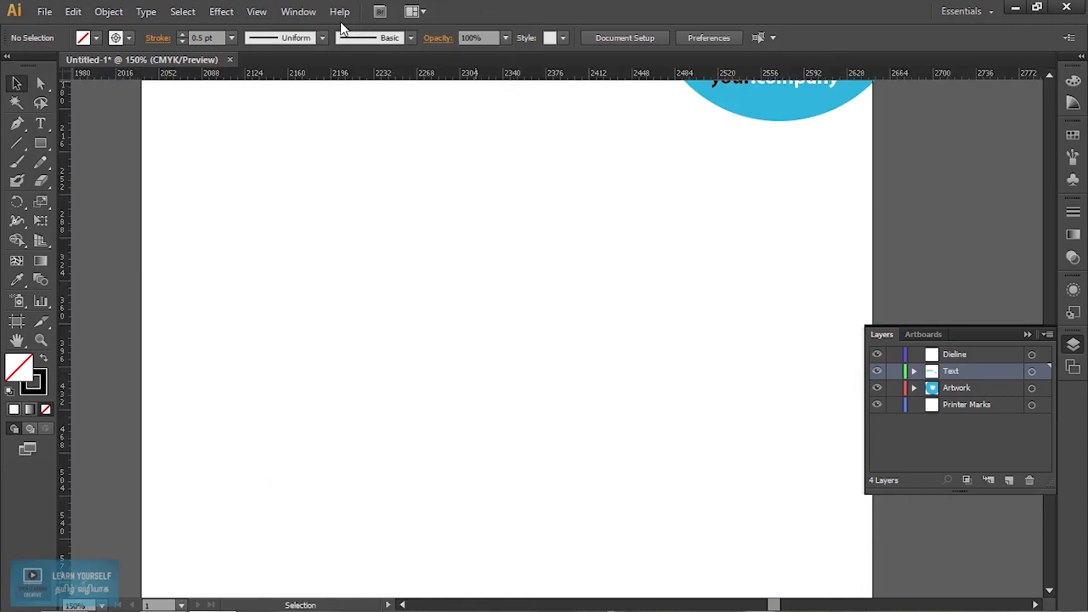
left_click(255, 12)
mouse_move(316, 345)
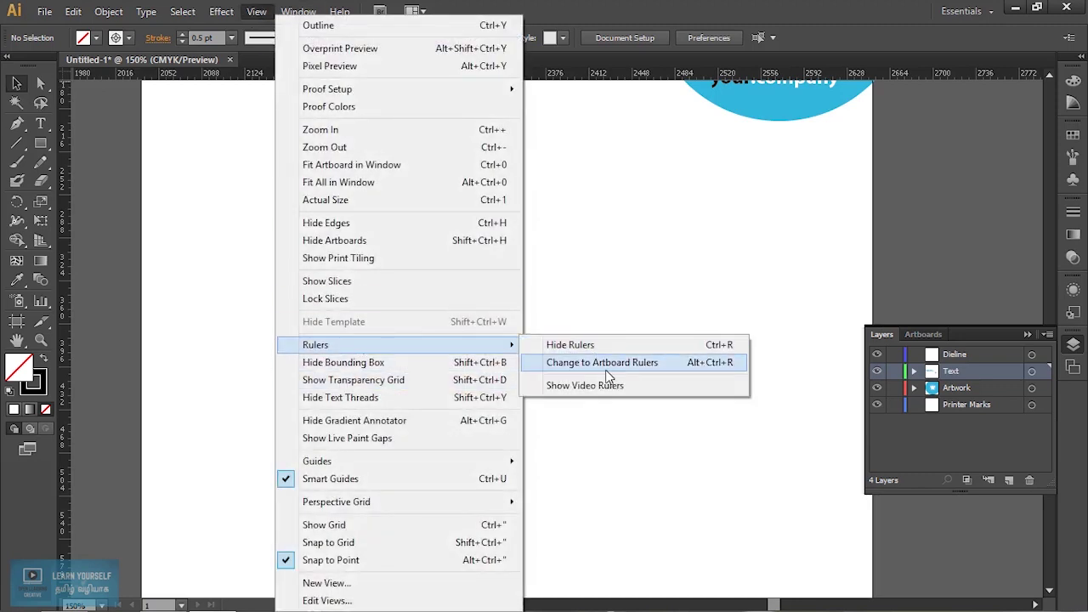
left_click(605, 369)
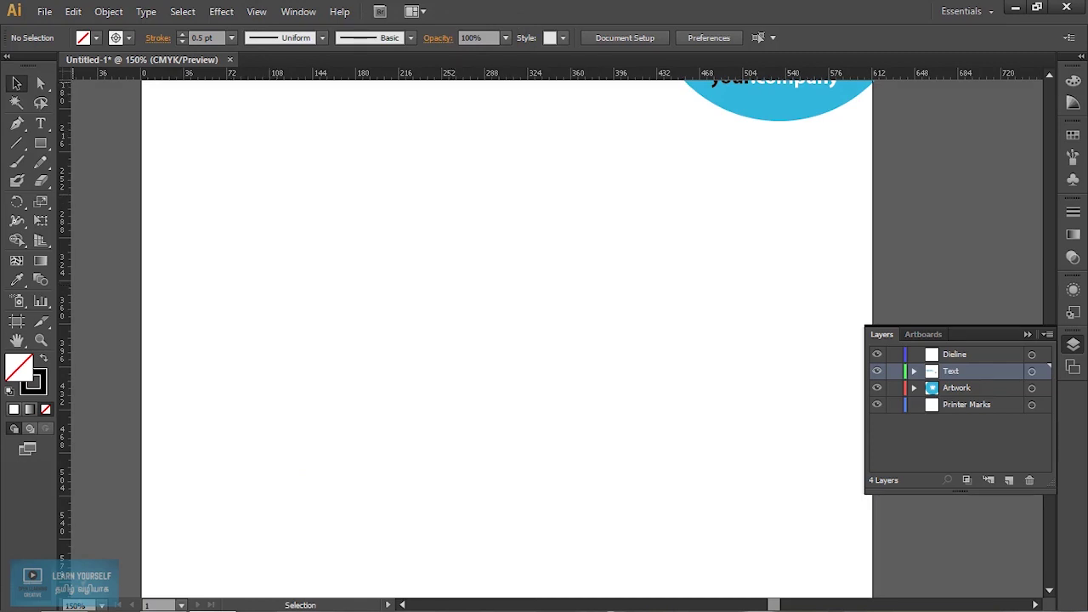
mouse_move(65, 78)
left_mouse_down()
mouse_move(238, 203)
mouse_move(303, 279)
left_mouse_up()
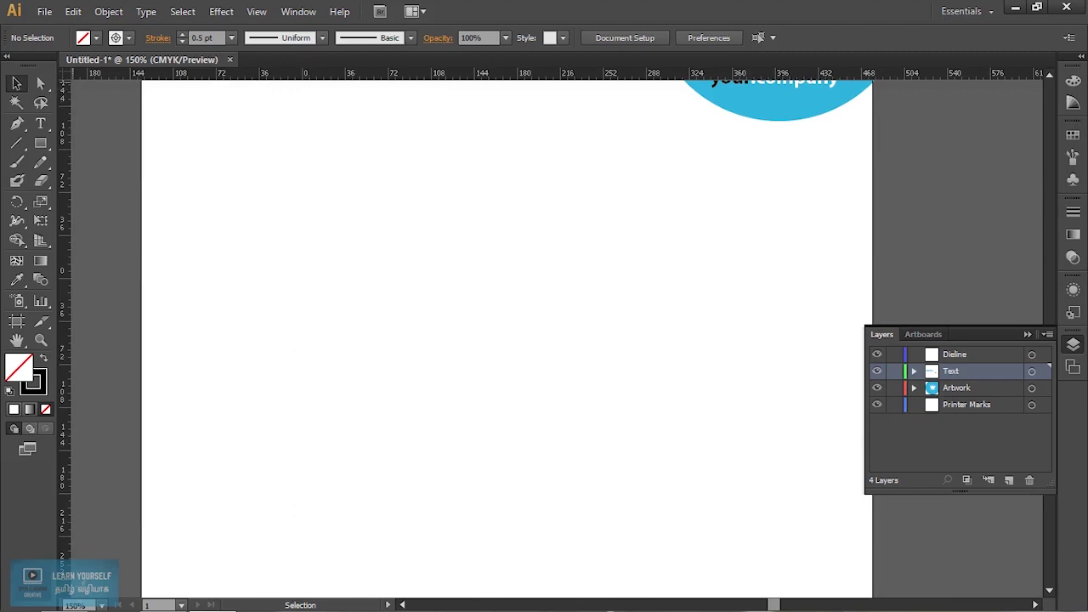
Step: Reset the ruler origin to the corner, then set it near the artboard's middle
double_click(65, 73)
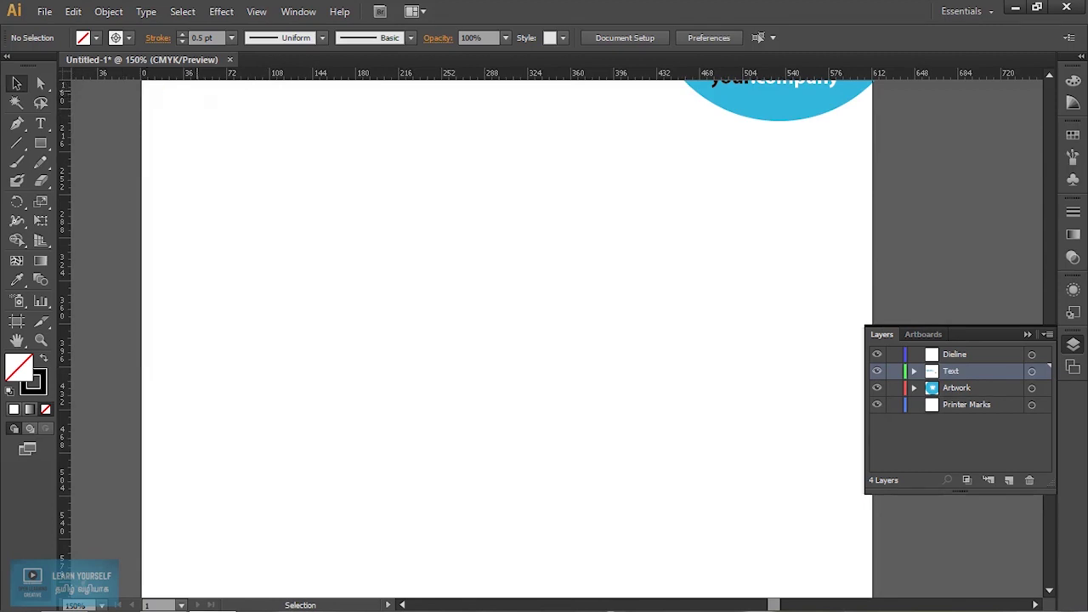
left_click_drag(66, 73, 444, 222)
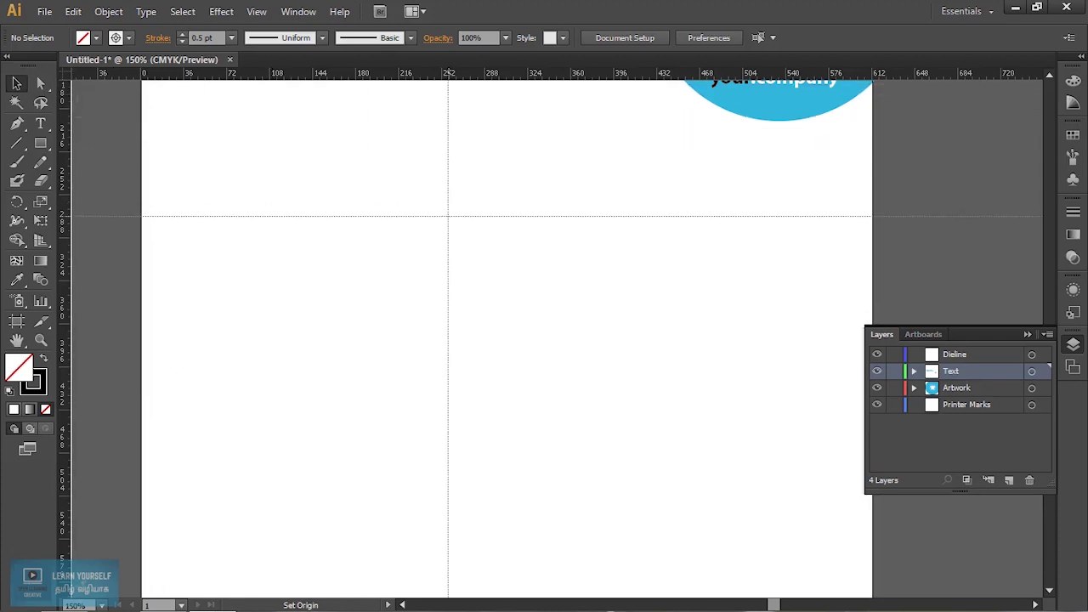
left_click_drag(445, 222, 446, 223)
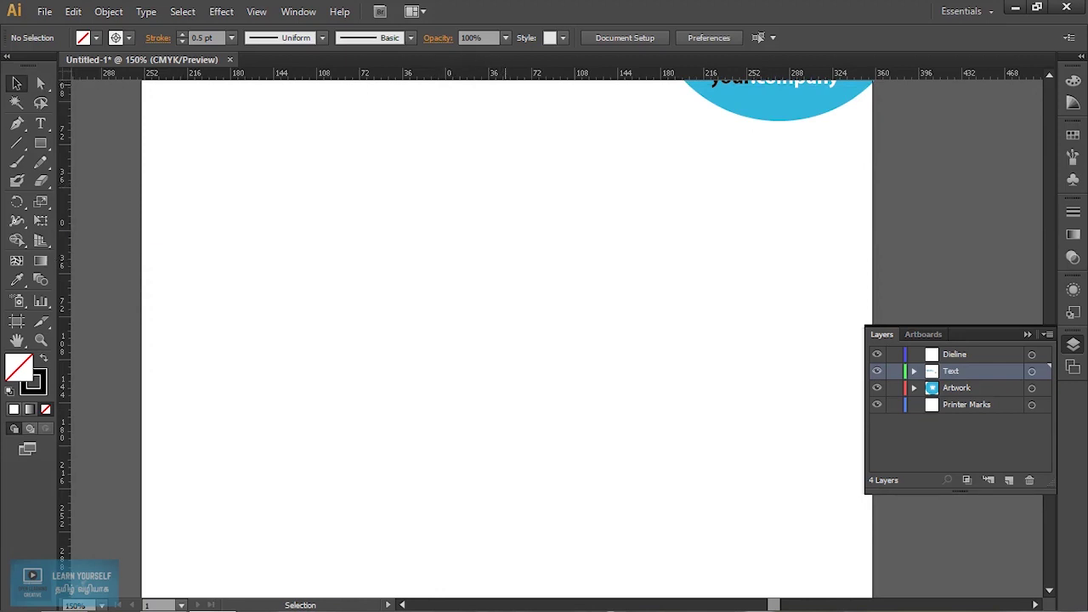
Step: Set ruler units to inches and place two horizontal guides across the artboard
right_click(508, 74)
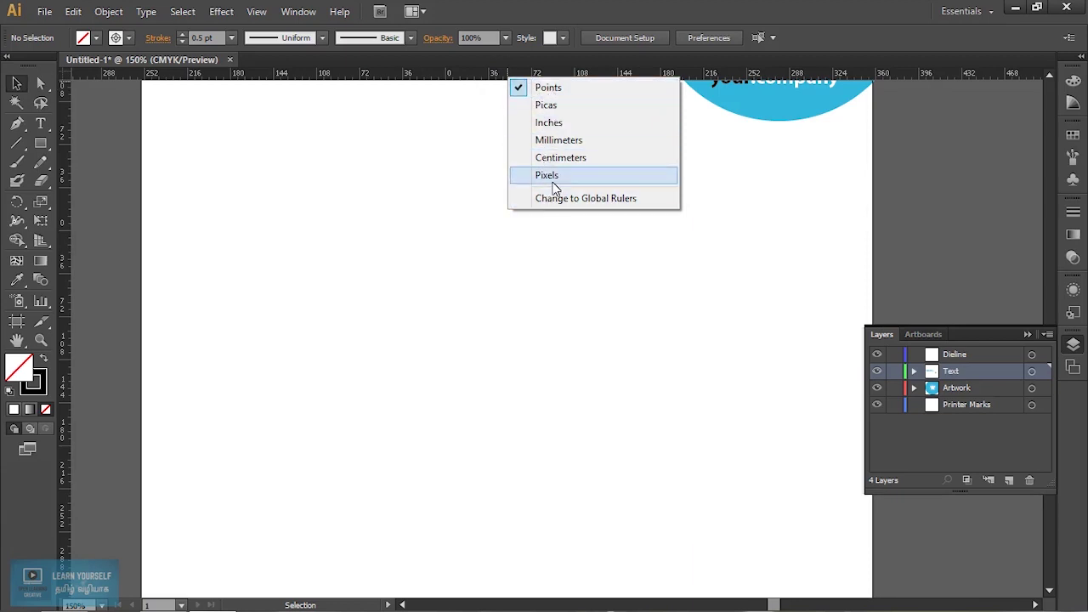
left_click(567, 128)
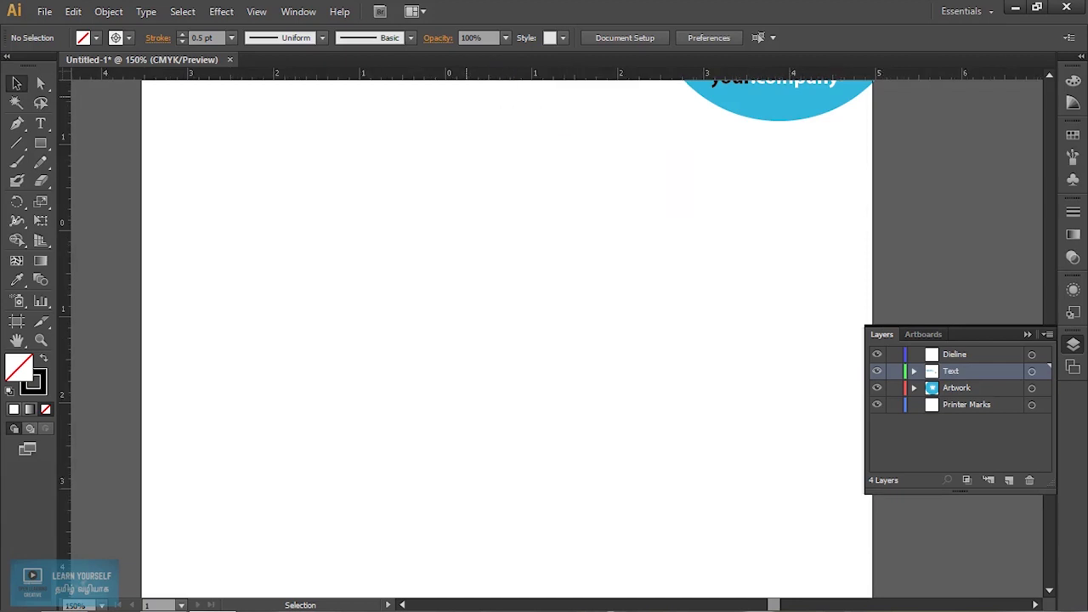
left_click_drag(473, 74, 479, 363)
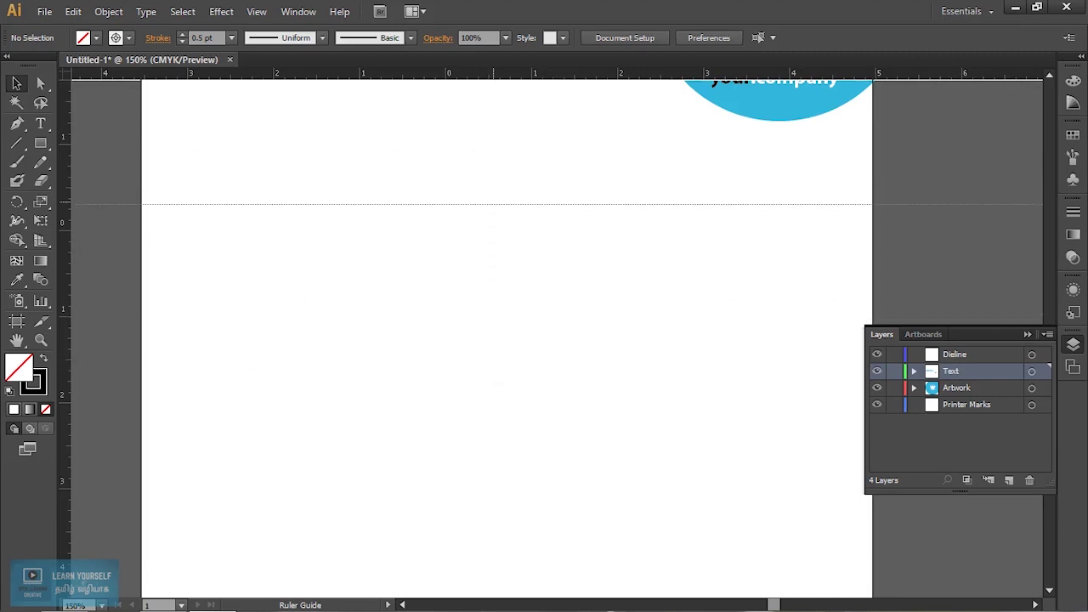
left_click_drag(479, 364, 504, 296)
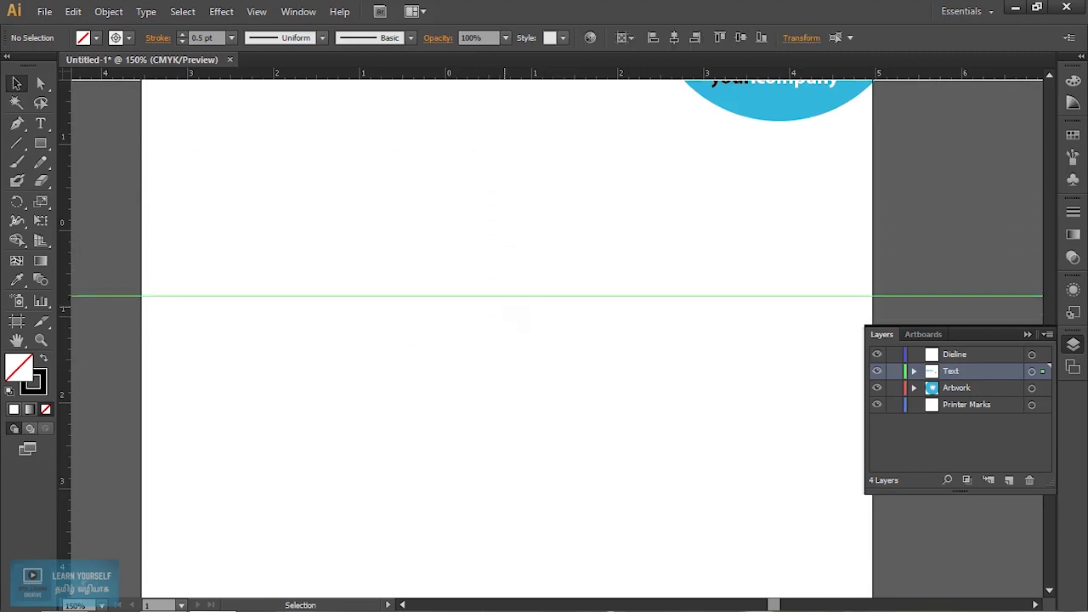
left_click(506, 295)
left_click_drag(509, 73, 521, 383)
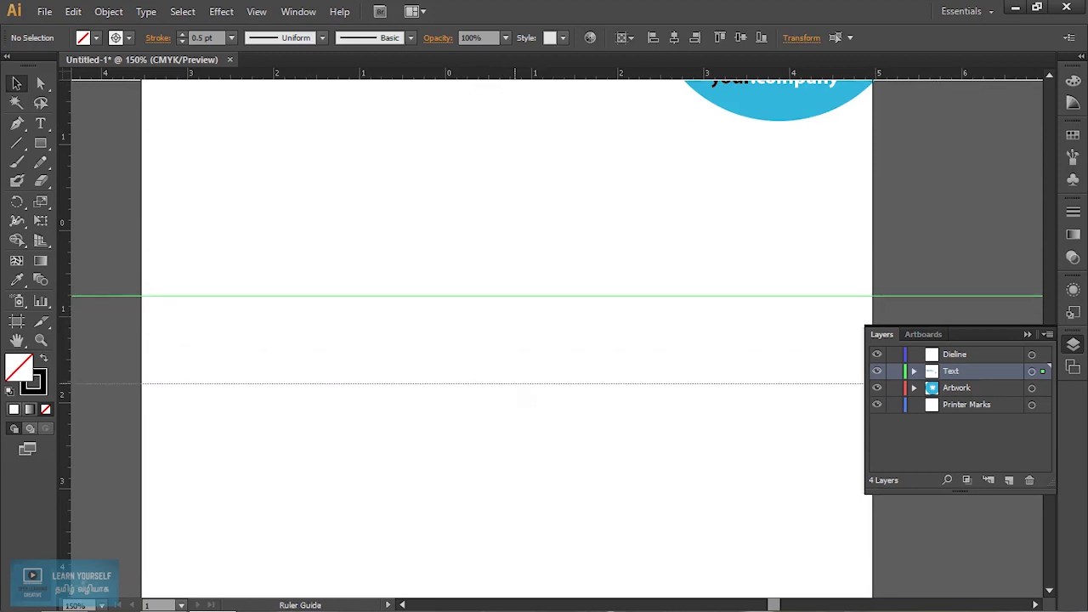
left_click_drag(527, 383, 527, 383)
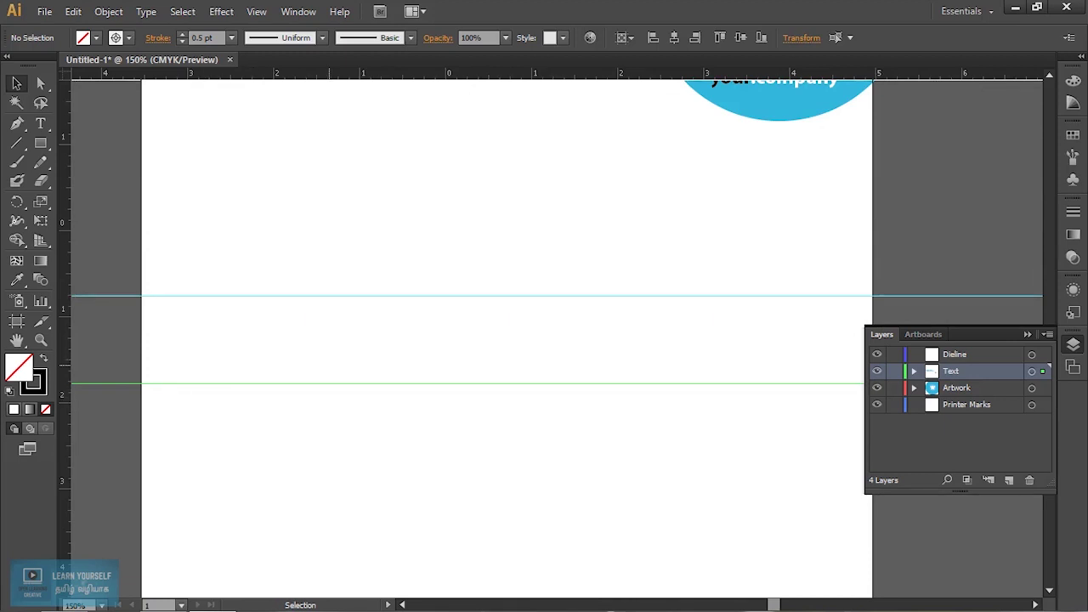
Step: Draw a small rectangle above the two guides
left_click(45, 147)
mouse_move(304, 204)
left_mouse_down()
mouse_move(395, 255)
mouse_move(405, 244)
left_mouse_up()
left_click(45, 358)
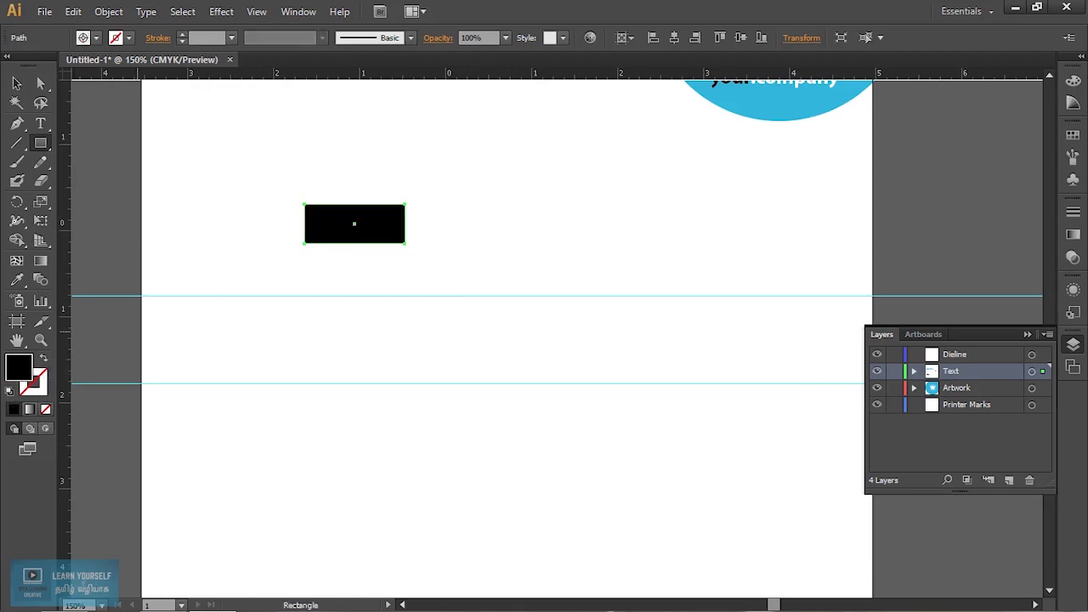
Step: Fill the new rectangle with red
double_click(23, 372)
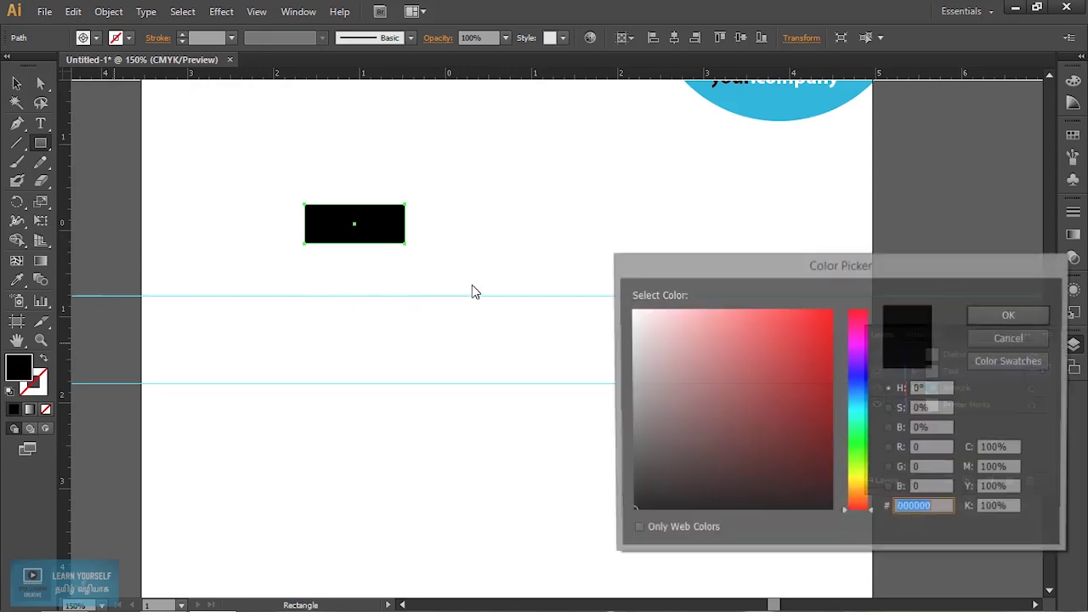
left_click(833, 311)
left_click(1004, 315)
Step: Move the red rectangle down so its bottom edge rests on the lower guide
left_click(16, 85)
left_click(466, 199)
left_click_drag(379, 225, 508, 278)
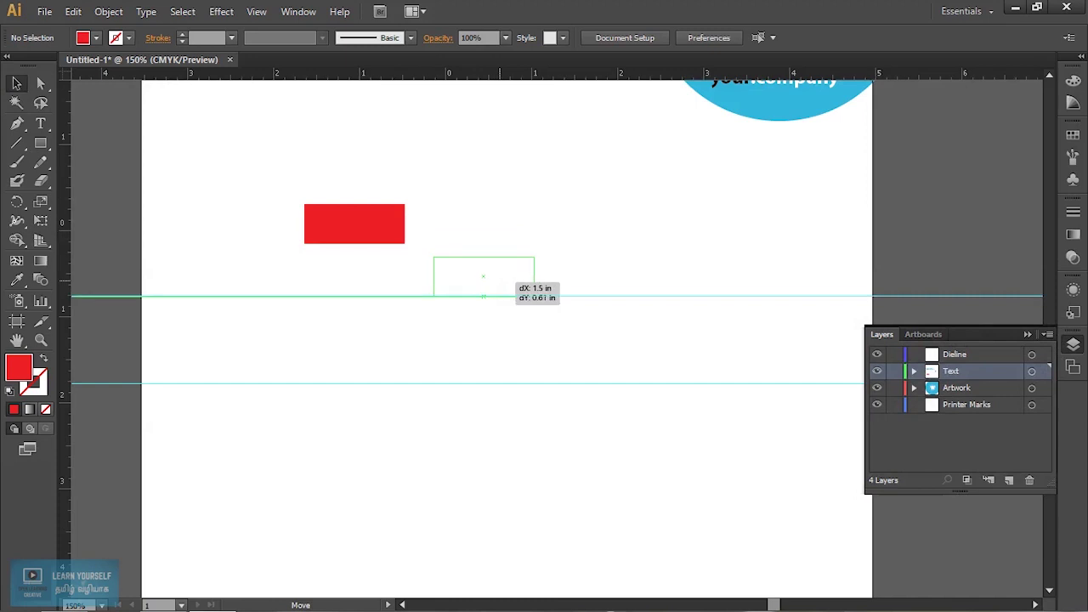
left_click_drag(509, 277, 483, 364)
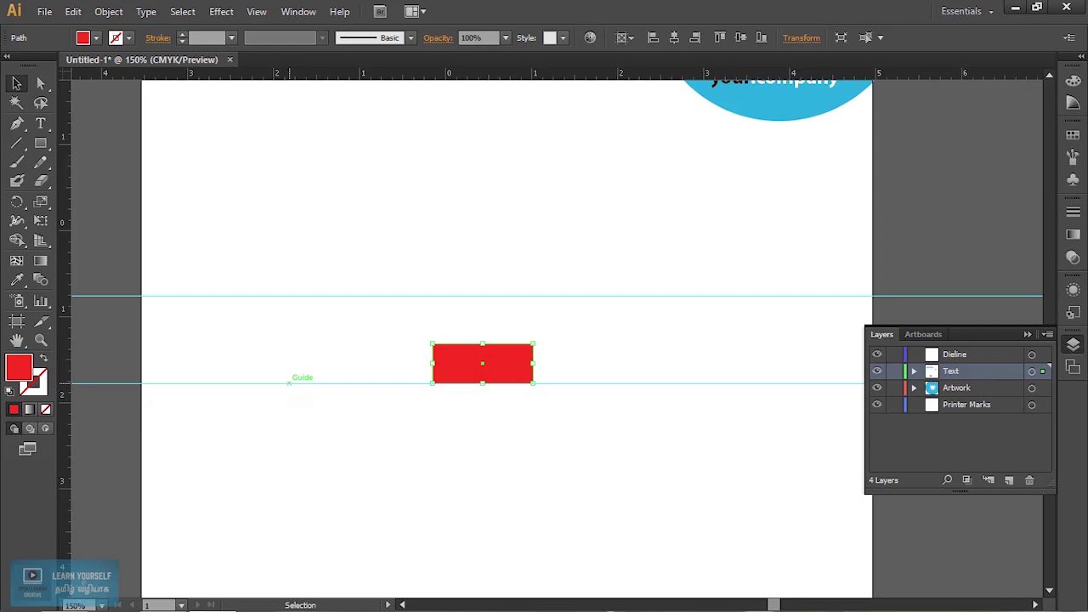
left_click(289, 382)
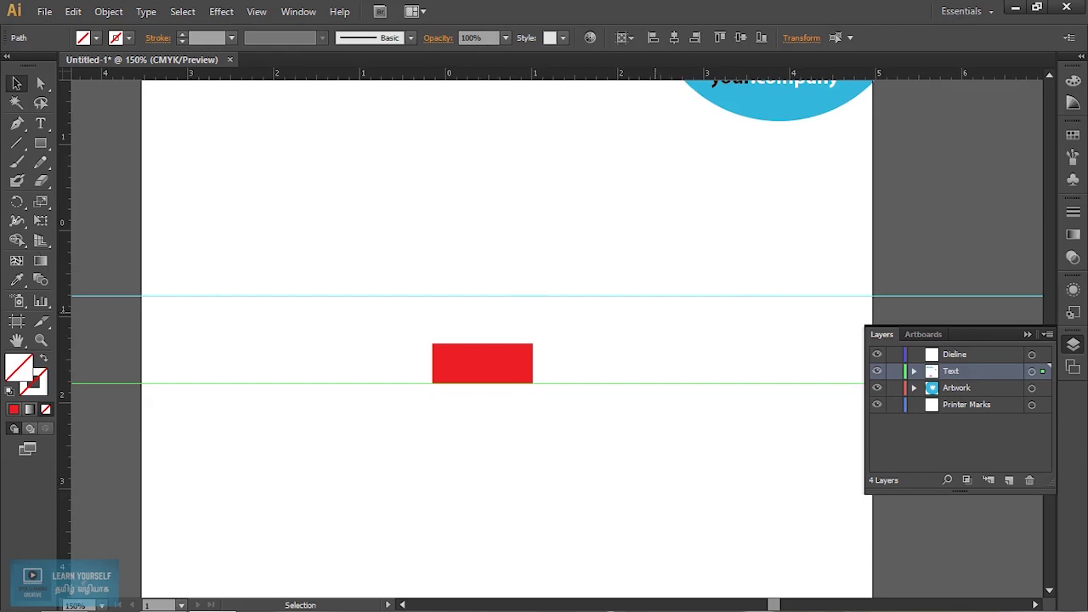
Step: Add a vertical guide on the artboard's left, then hide and reshow the guides
left_click_drag(64, 255, 314, 274)
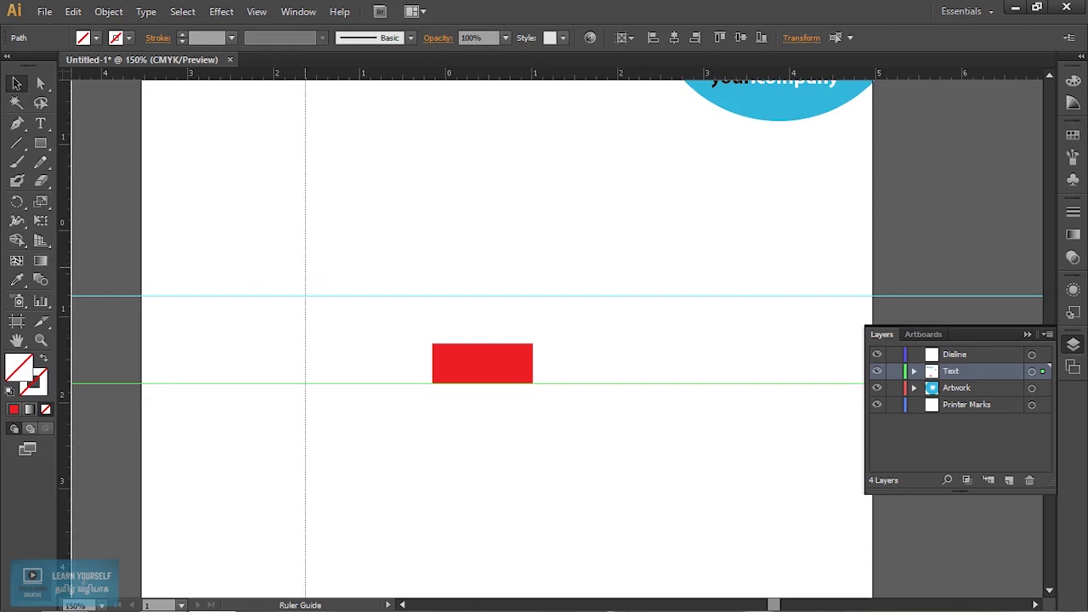
left_click(357, 340)
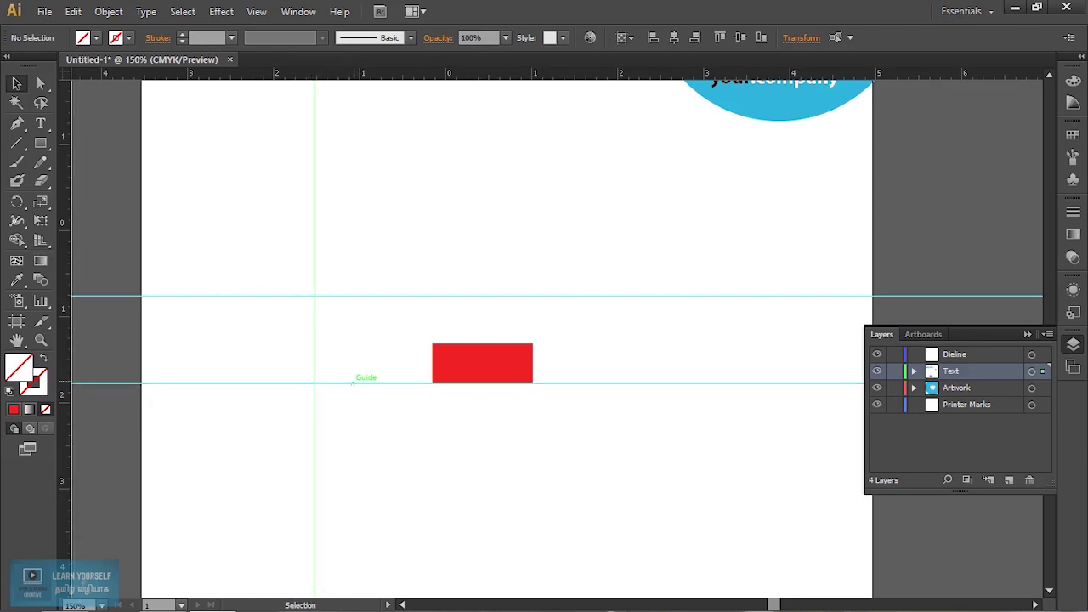
left_click(257, 12)
mouse_move(317, 461)
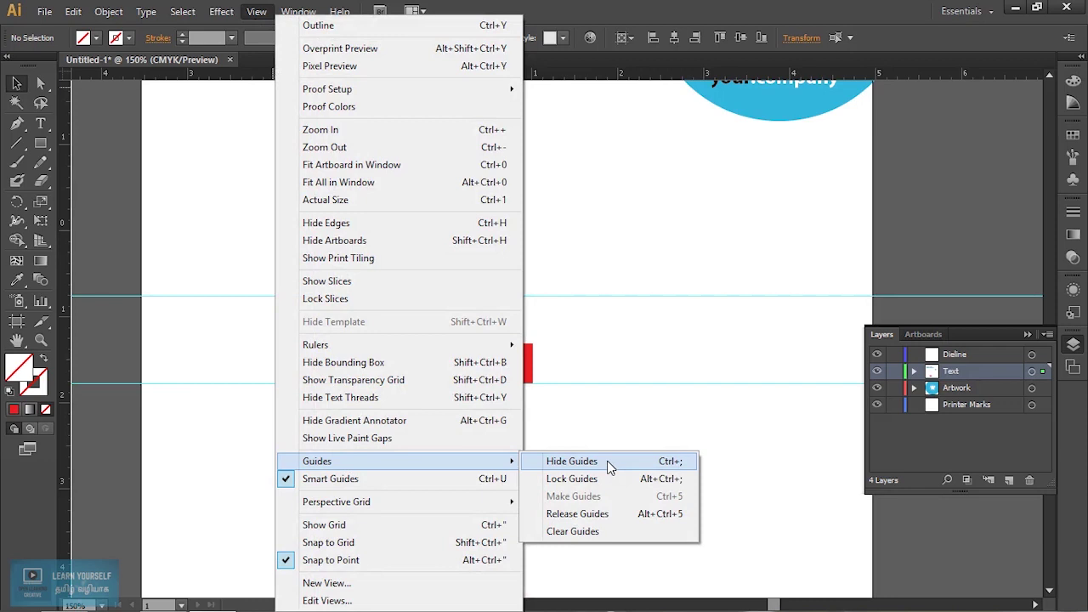
left_click(607, 461)
left_click(219, 12)
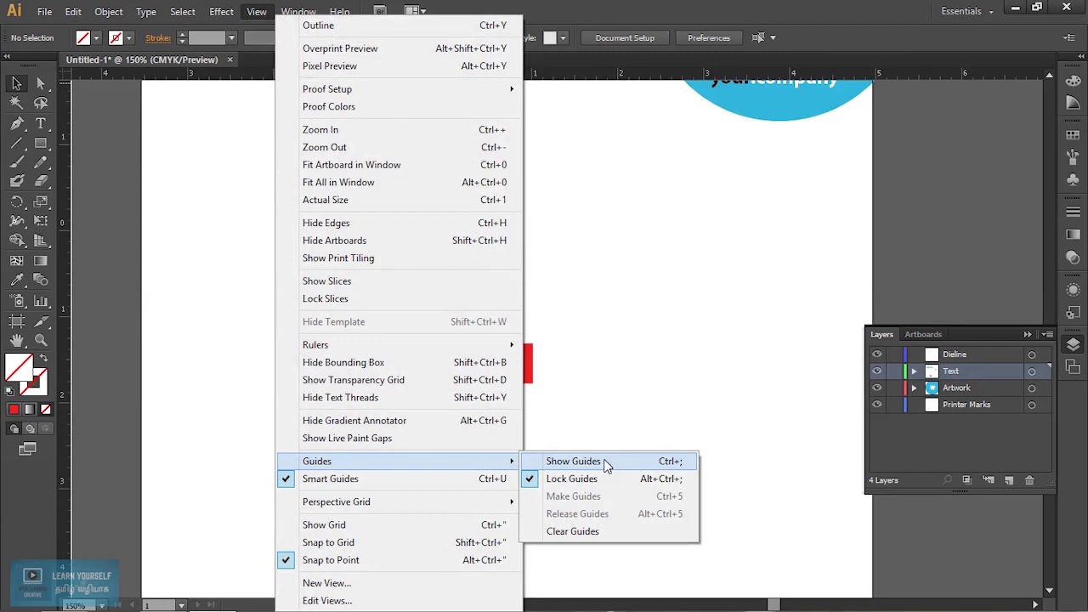
left_click(605, 462)
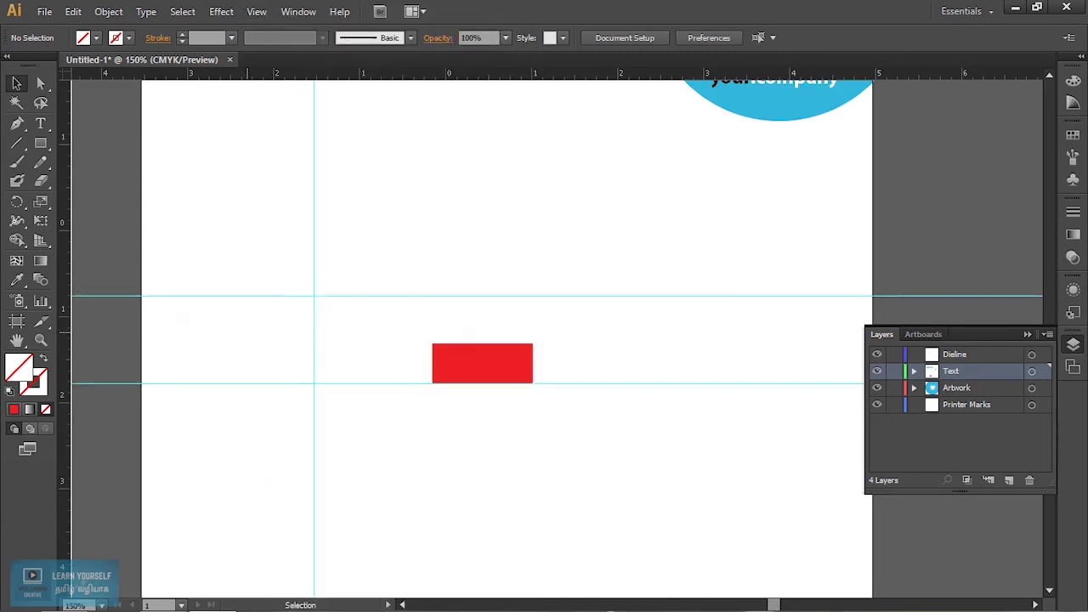
Step: Clear all guides and move the red rectangle up and to the left
left_click(257, 12)
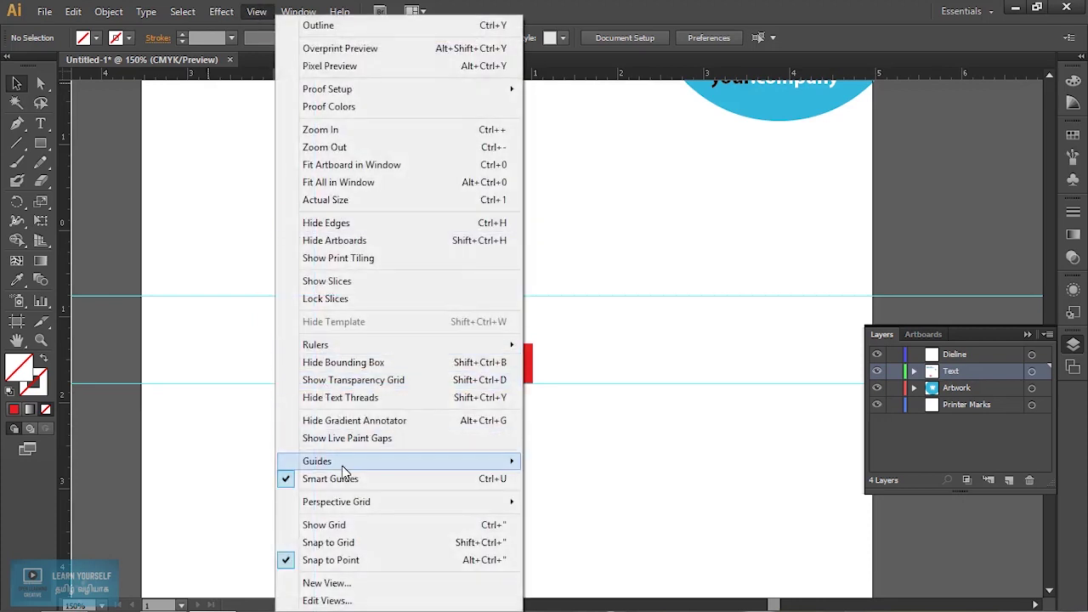
mouse_move(317, 460)
left_click(631, 545)
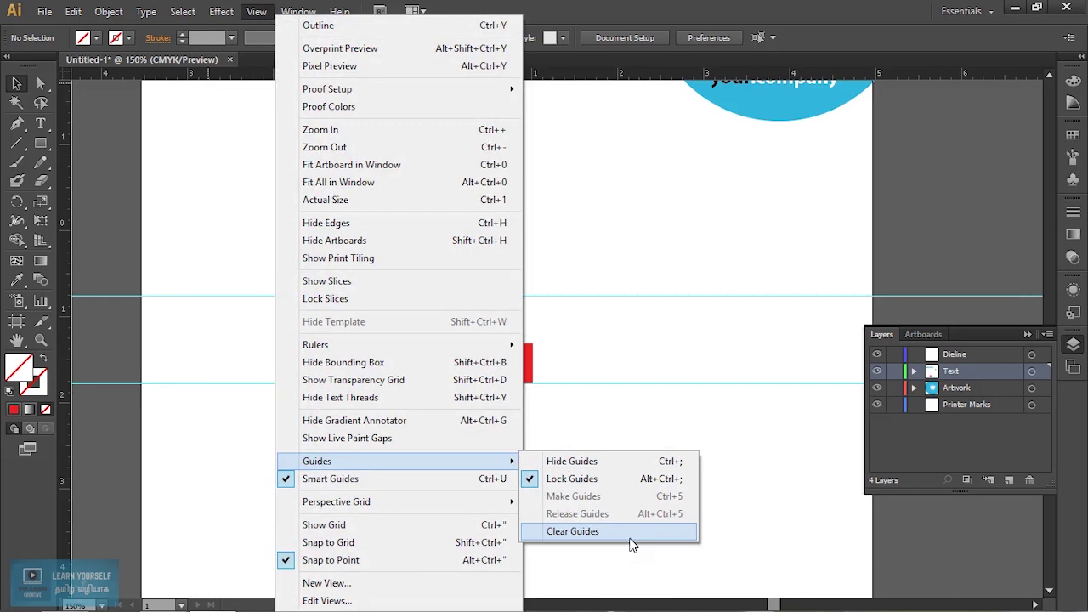
left_click(594, 256)
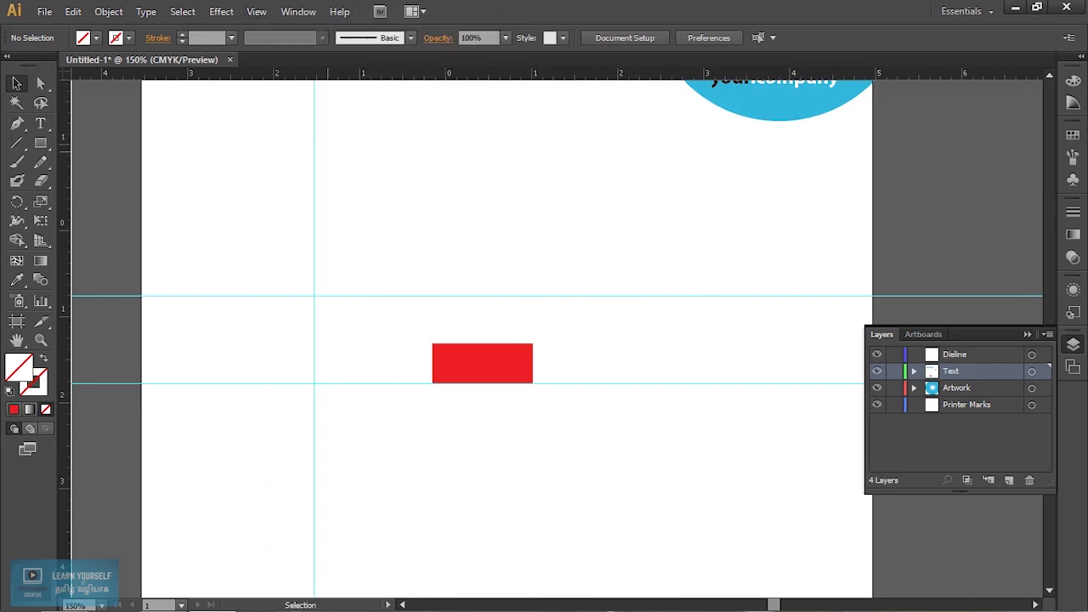
left_click(254, 12)
mouse_move(317, 461)
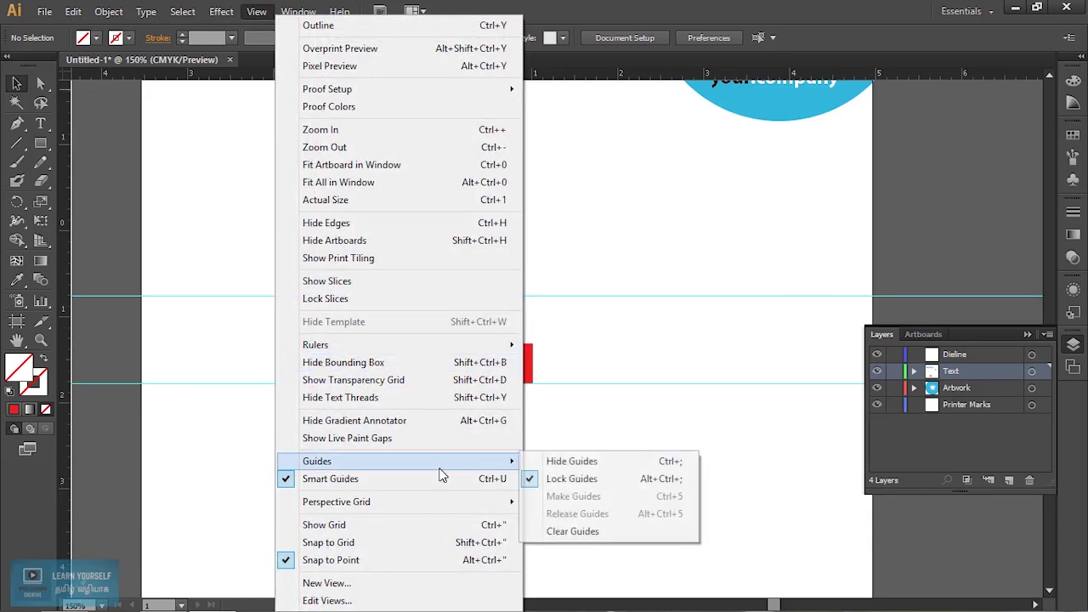
left_click(600, 530)
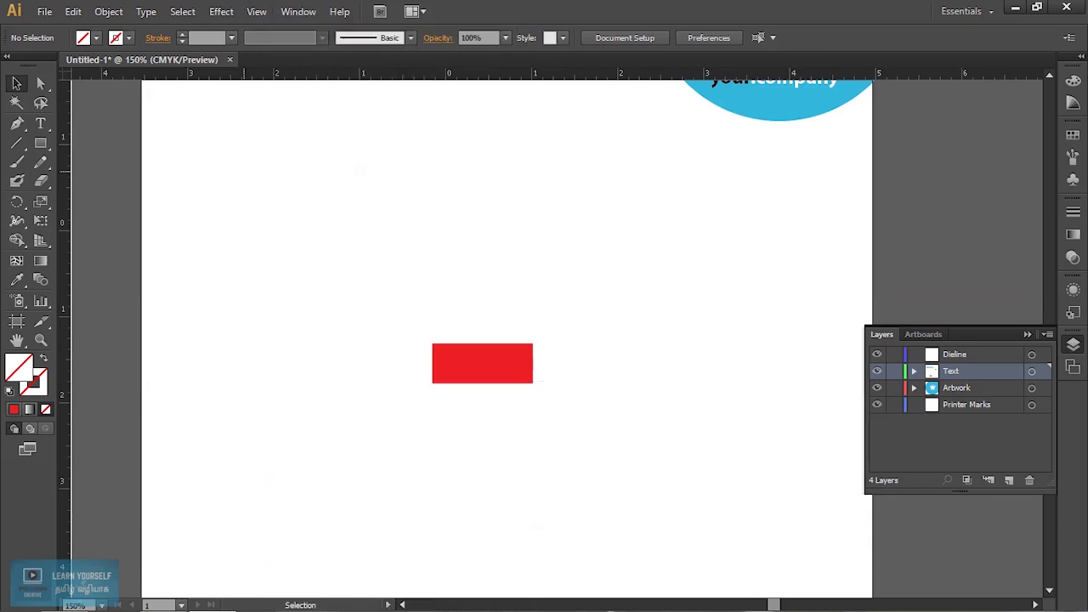
left_click(256, 12)
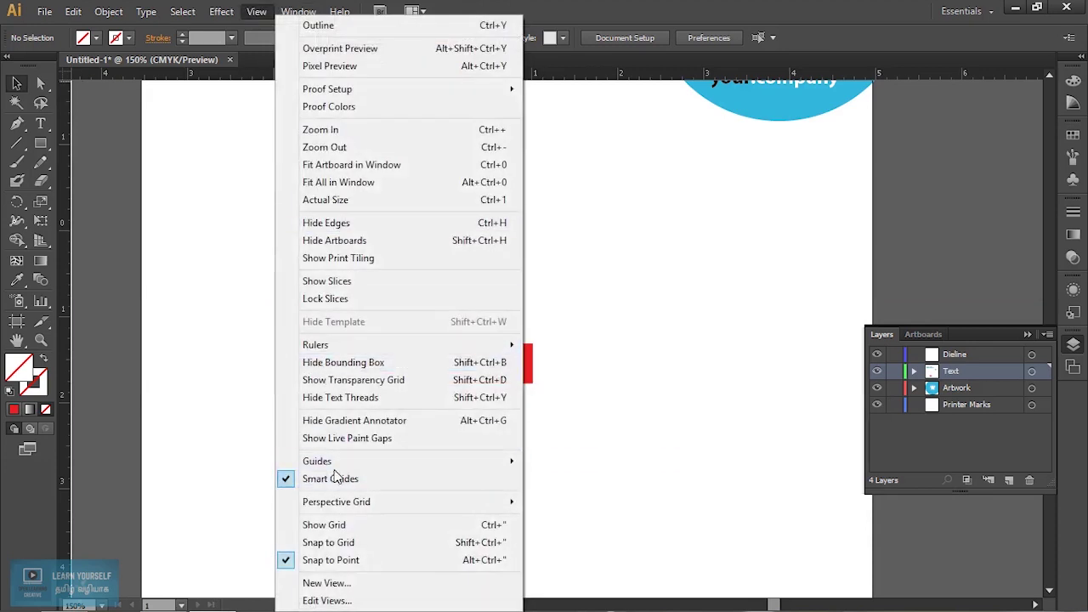
mouse_move(318, 461)
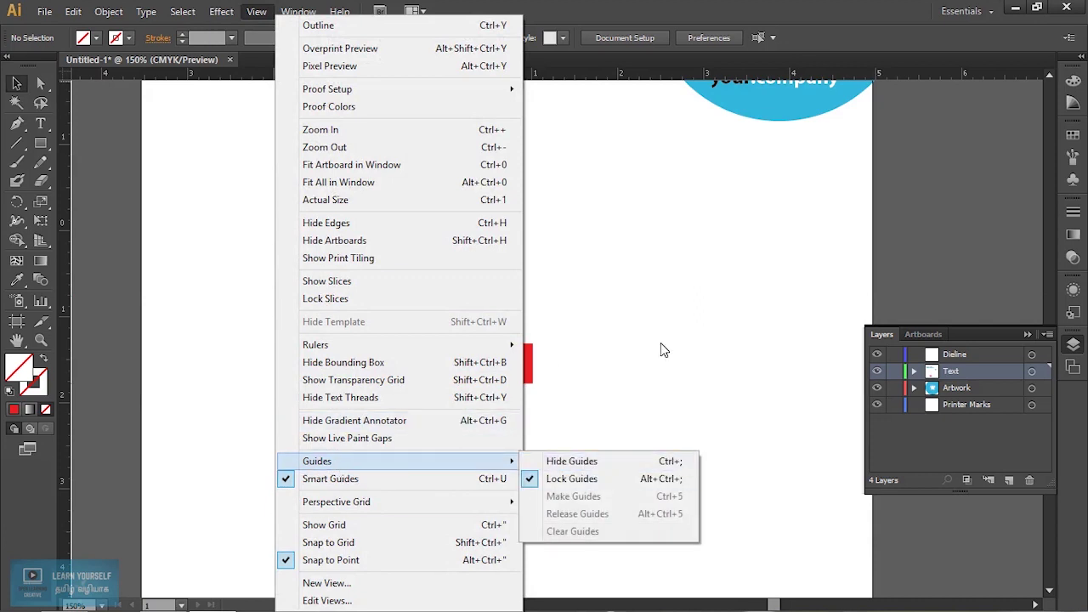
left_click(664, 349)
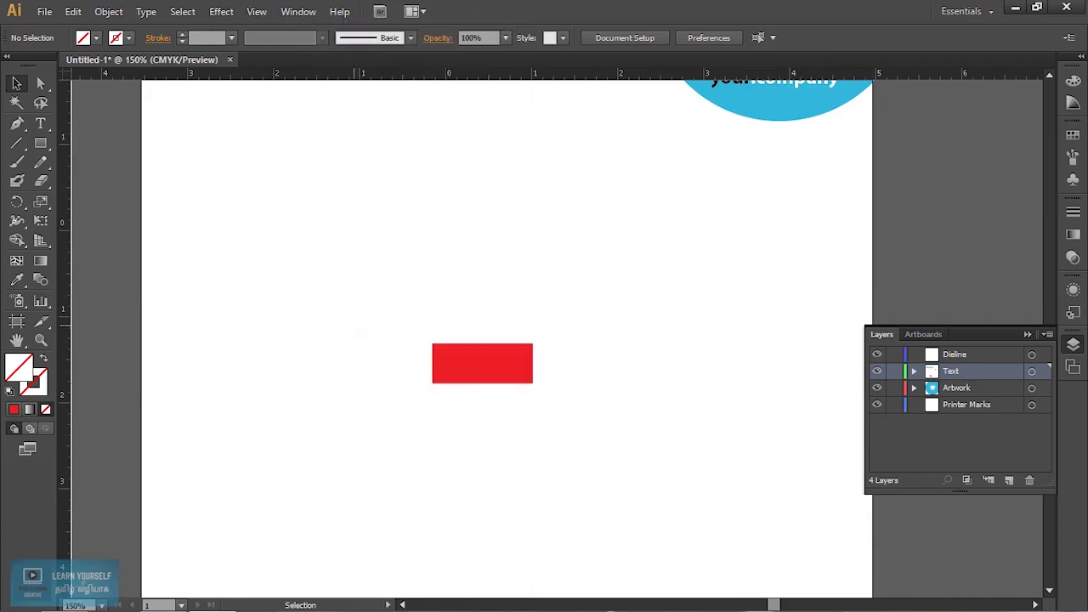
left_click_drag(527, 374, 375, 224)
Step: Draw a wide rectangle, place it near the artboard bottom, and convert it into a guide
left_click(40, 143)
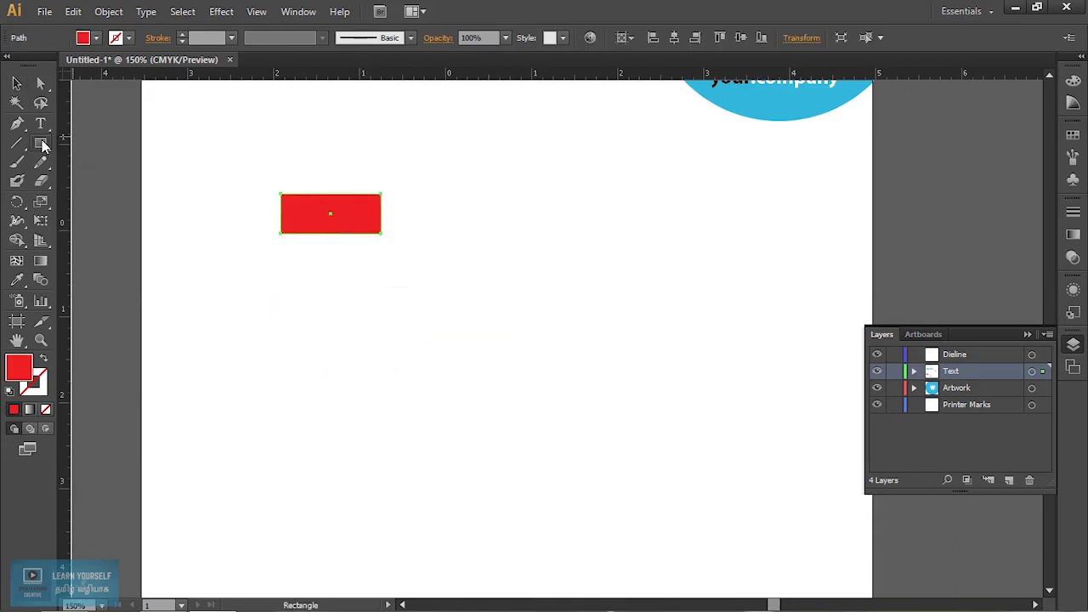
left_click(98, 142)
mouse_move(197, 296)
left_mouse_down()
mouse_move(802, 412)
mouse_move(830, 405)
left_mouse_up()
key("v")
left_click(16, 82)
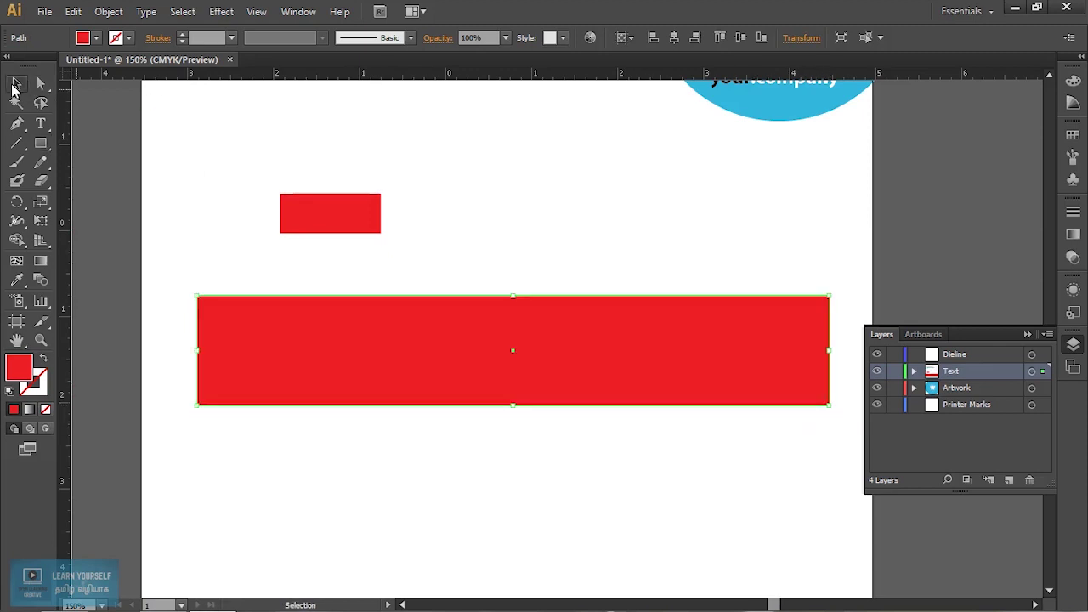
left_click_drag(510, 383, 479, 168)
mouse_move(481, 128)
left_mouse_down()
mouse_move(496, 507)
mouse_move(518, 174)
mouse_move(487, 259)
mouse_move(501, 448)
left_mouse_up()
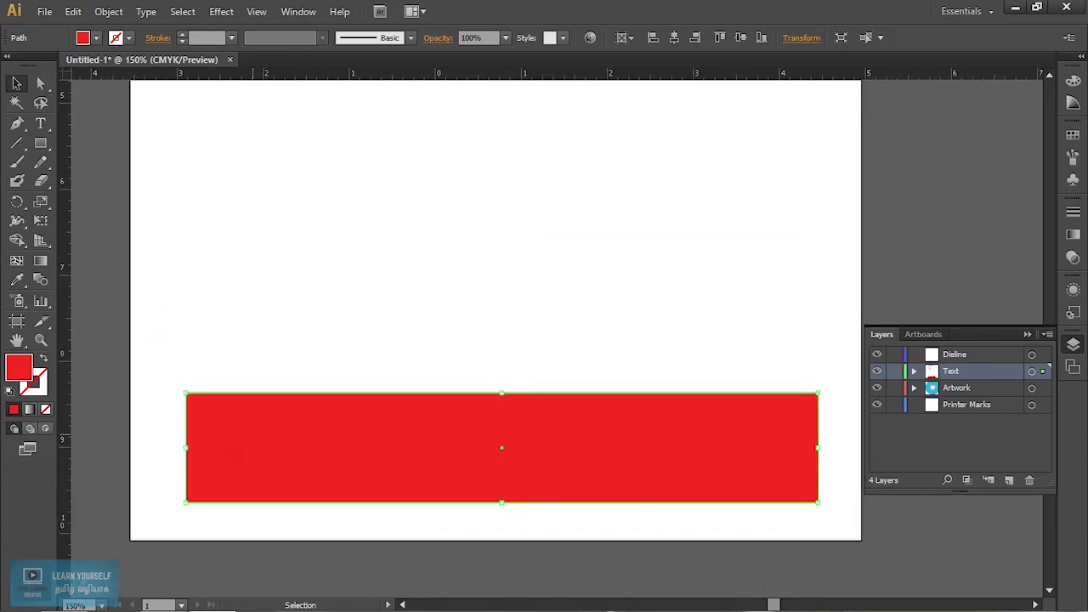
left_click(256, 12)
mouse_move(400, 461)
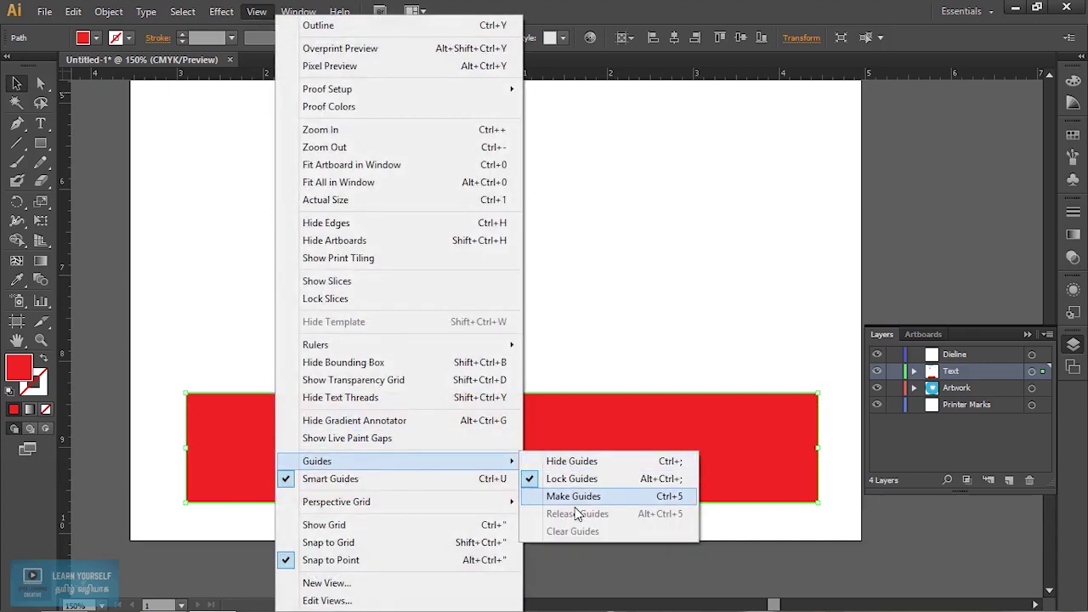
left_click(582, 496)
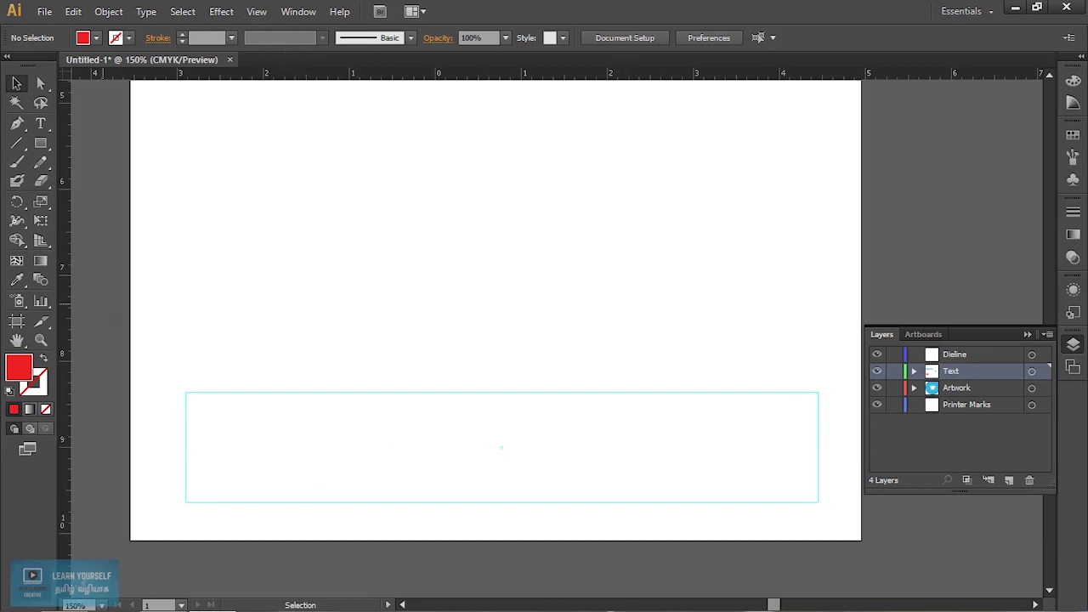
Step: Draw a circle on the artboard's left and convert it into a guide
scroll(495, 310, "up", 2)
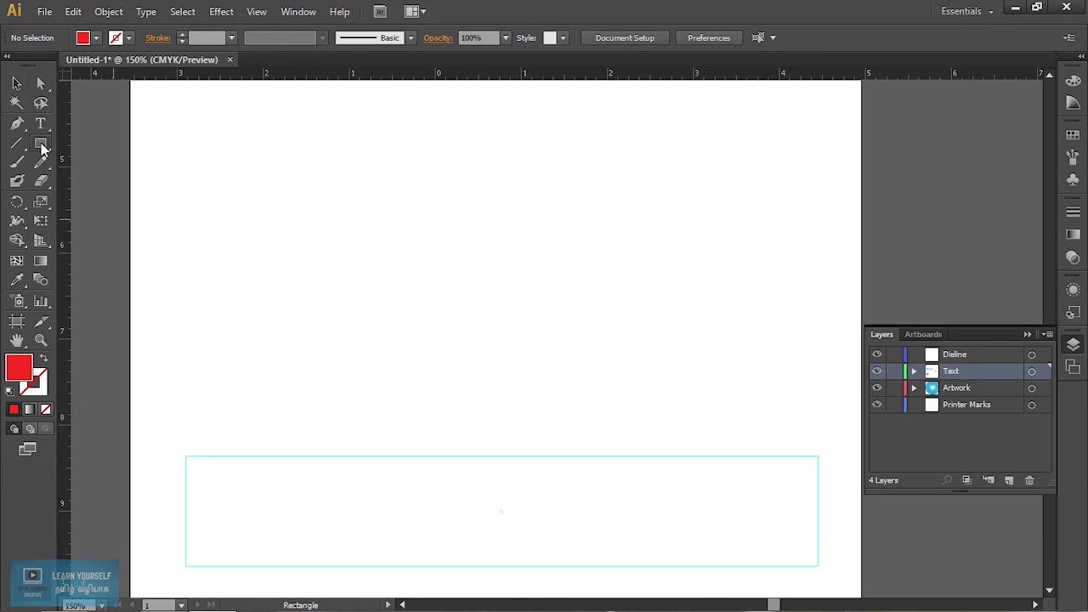
left_click_drag(40, 143, 102, 179)
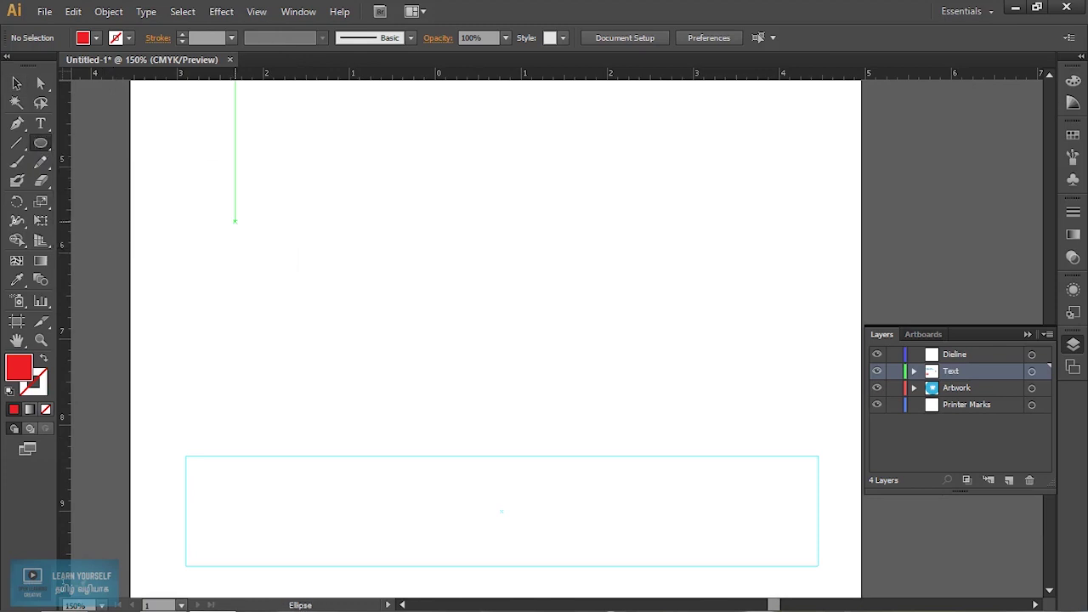
left_click_drag(235, 235, 408, 408)
left_click(257, 11)
mouse_move(317, 461)
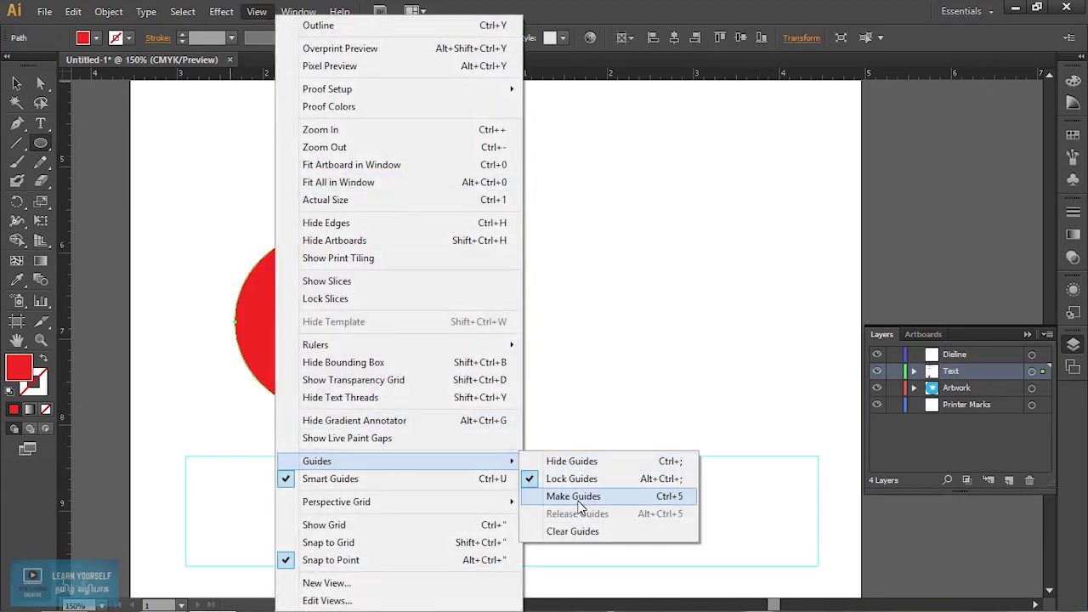
left_click(574, 497)
left_click(16, 83)
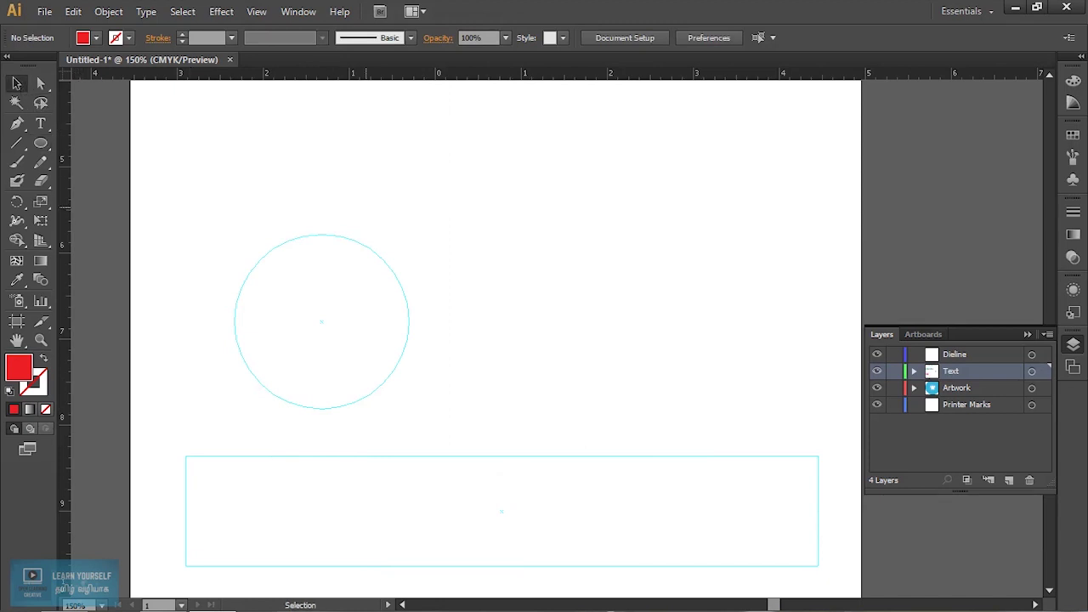
Step: Clear all guides from the artboard
left_click(257, 11)
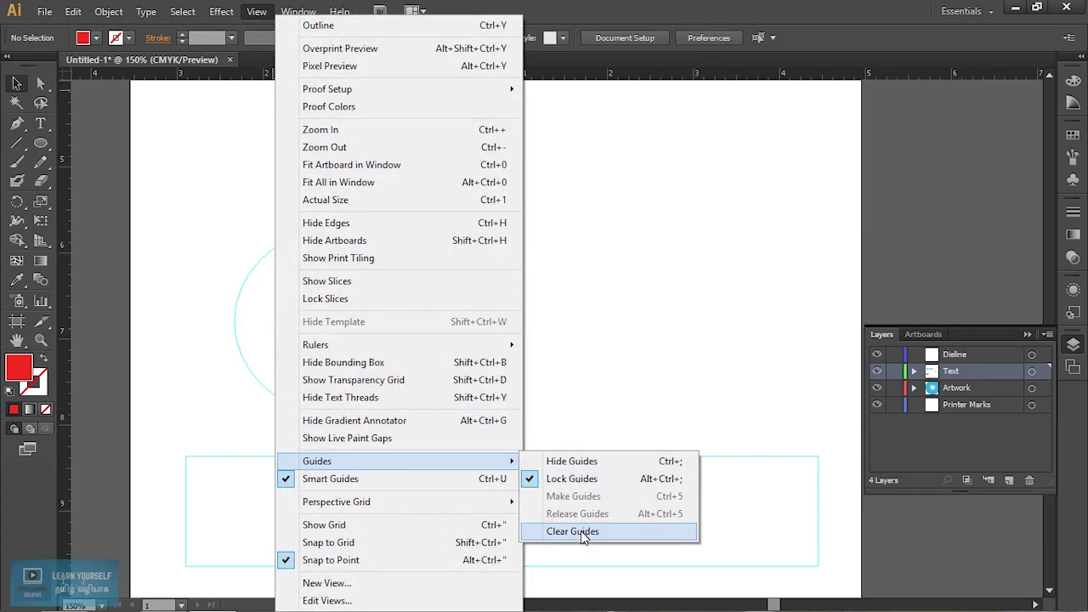
left_click(583, 533)
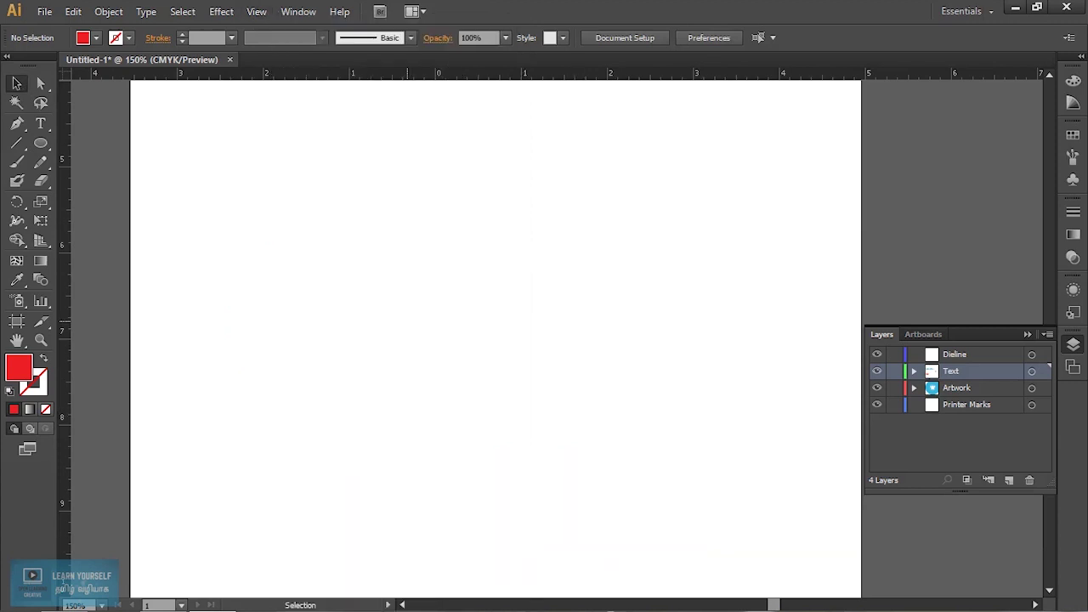
scroll(400, 340, "up", 2)
Step: Turn off smart guides
scroll(399, 340, "up", 1)
scroll(400, 340, "up", 2)
scroll(399, 340, "up", 1)
left_click(255, 12)
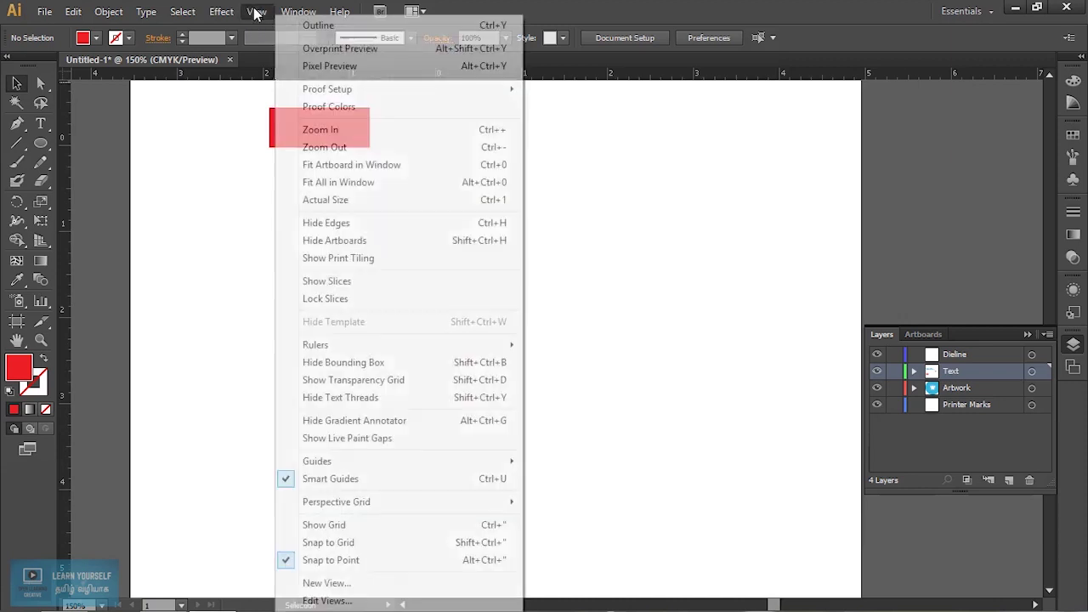
left_click(365, 483)
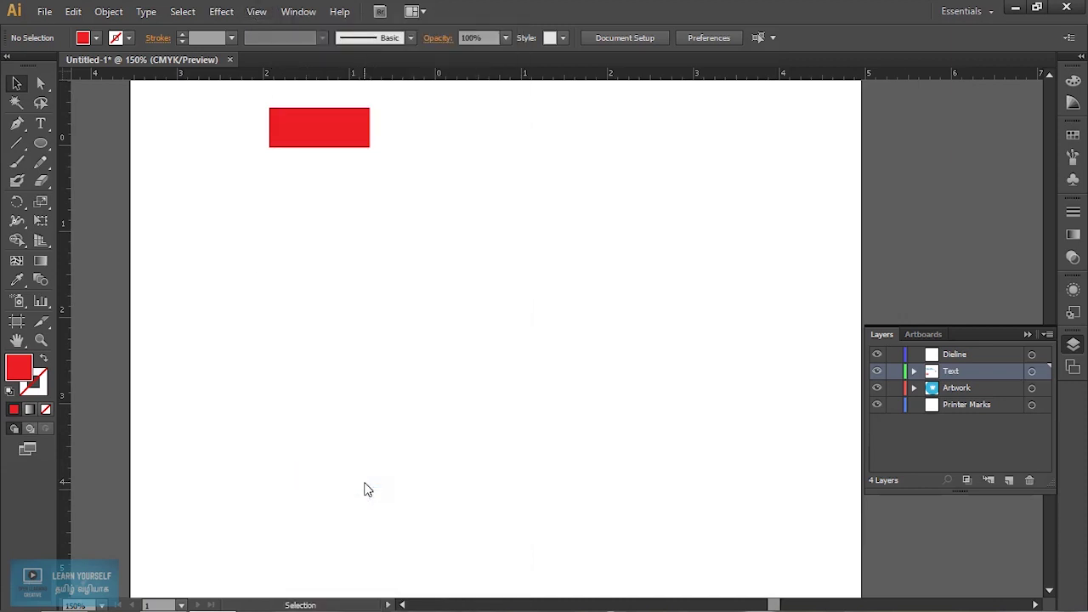
scroll(367, 487, "up", 3)
scroll(367, 486, "up", 4)
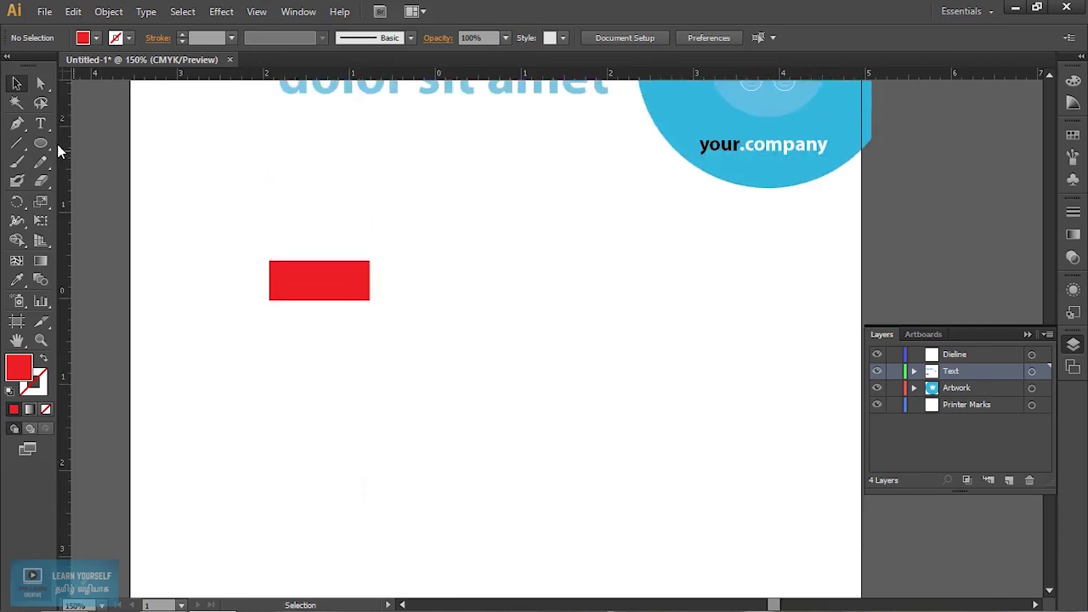
Step: Alt-drag a copy of the red rectangle below and to its right
left_click_drag(38, 145, 128, 141)
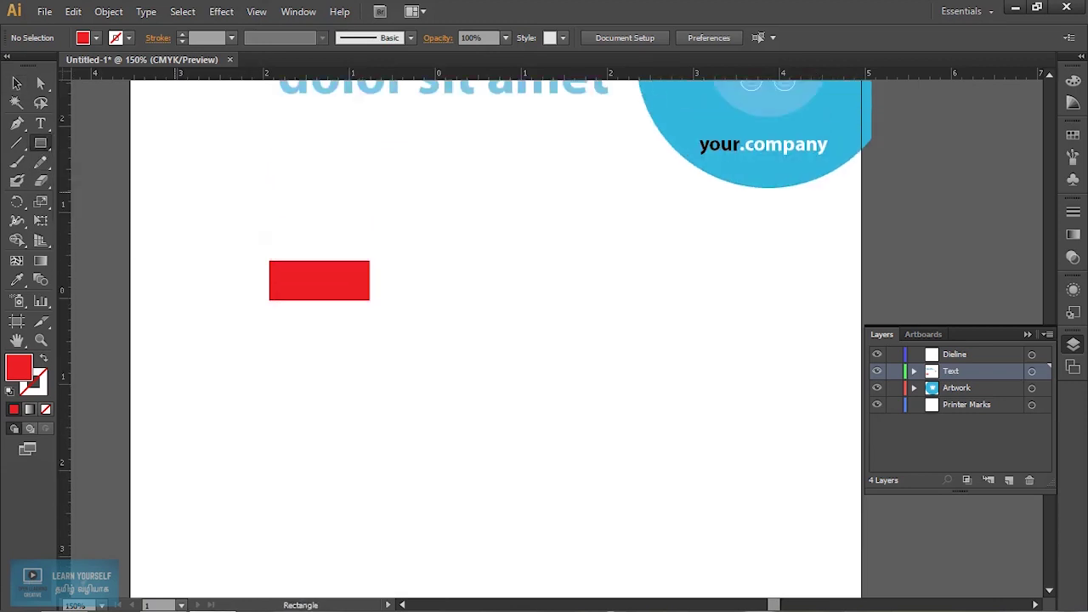
left_click(17, 84)
right_click(325, 280)
left_click(284, 284)
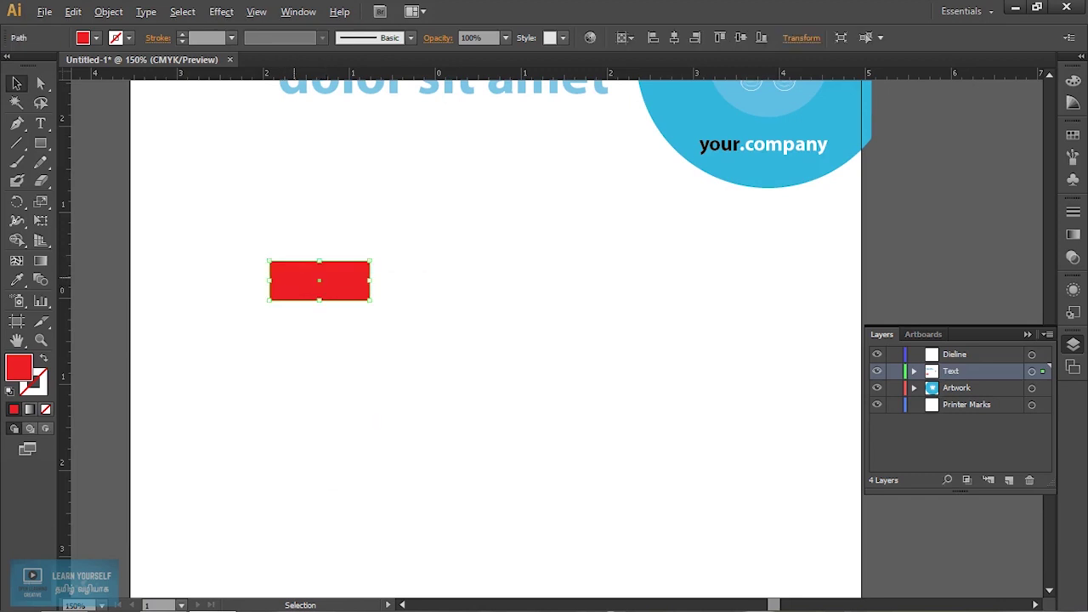
left_click_drag(319, 281, 486, 369)
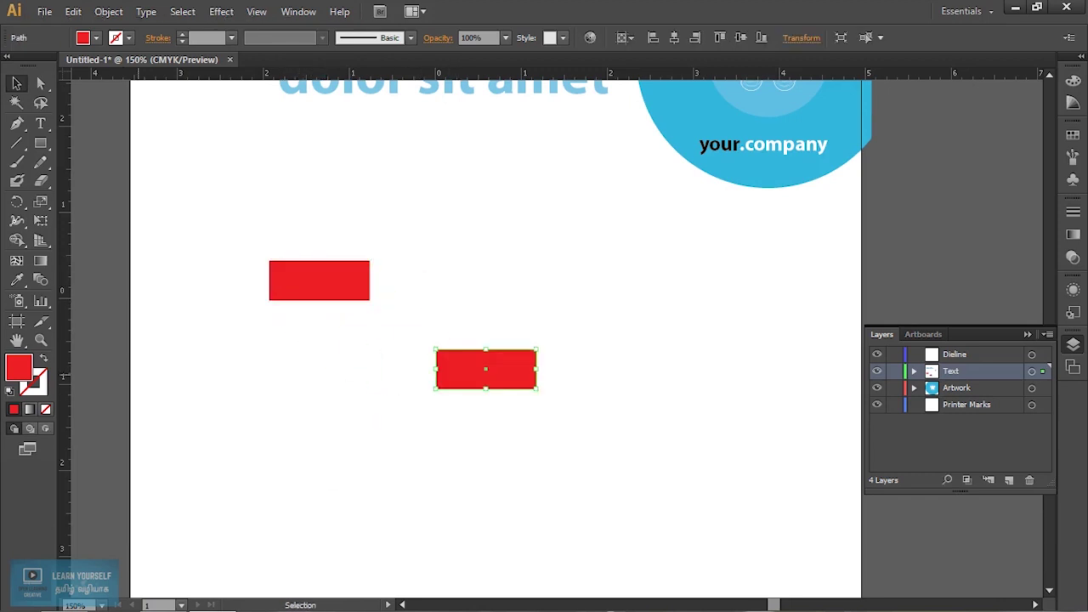
double_click(19, 367)
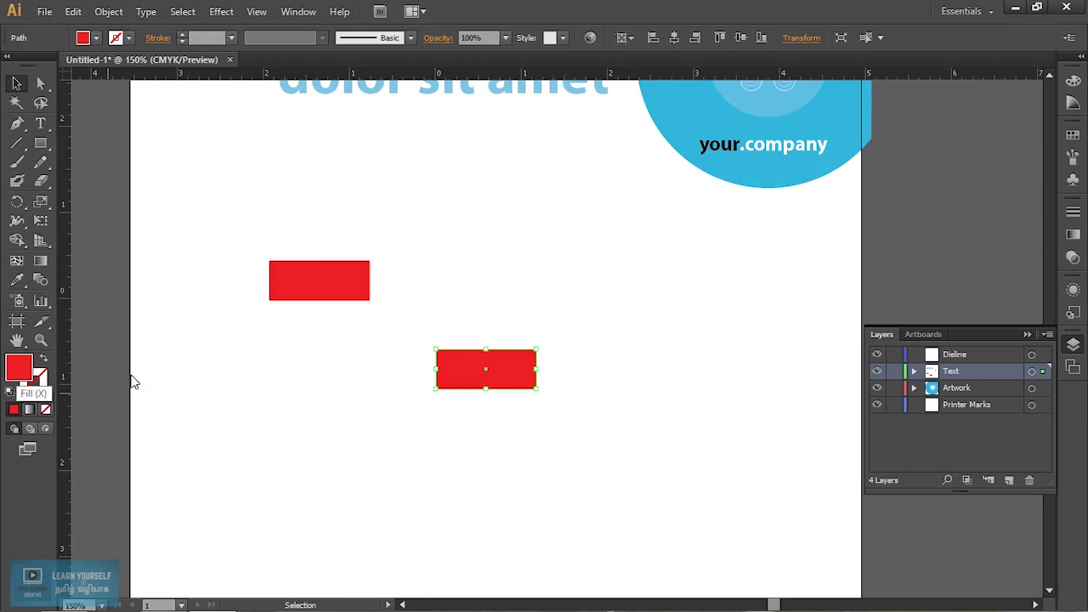
Step: Fill the copy blue, then duplicate it to the upper right and fill that green
left_click_drag(857, 416, 857, 384)
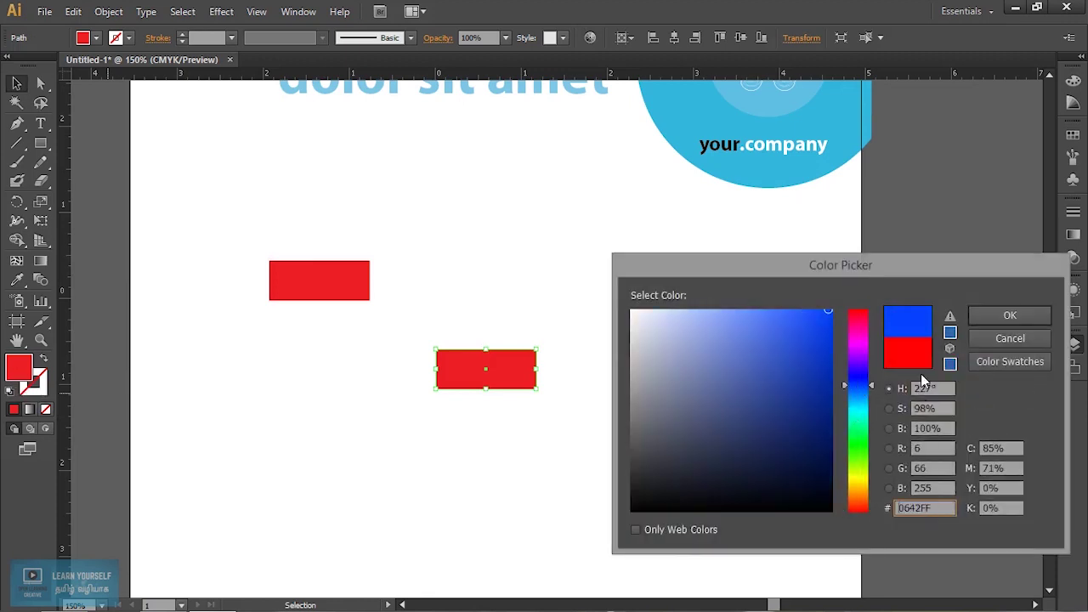
left_click(1010, 317)
left_click_drag(485, 369, 672, 295, "alt")
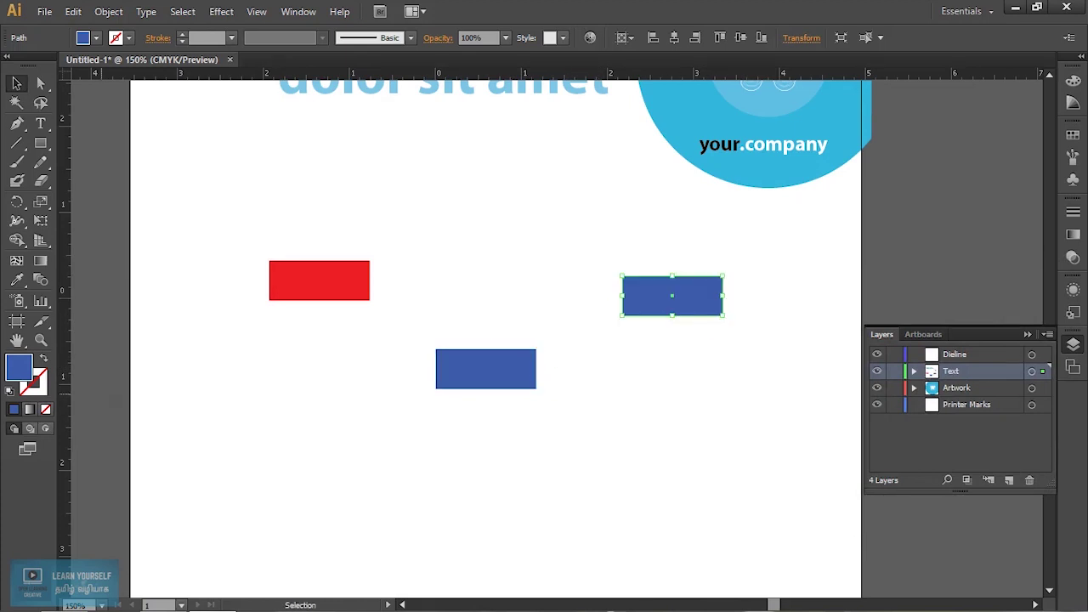
double_click(23, 378)
left_click_drag(858, 400, 858, 460)
left_click(1004, 318)
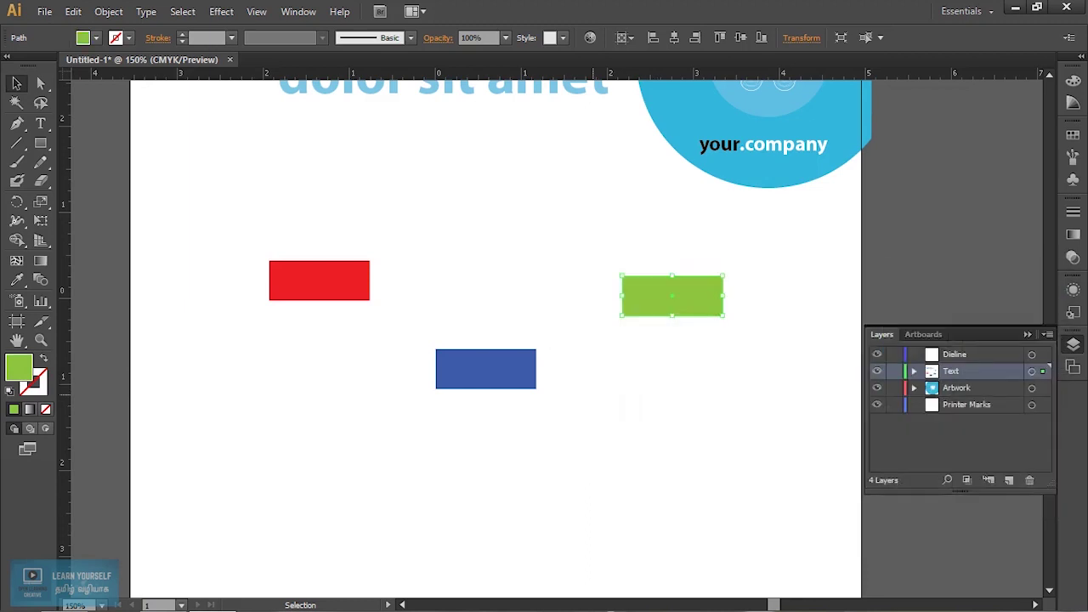
Step: Move the red rectangle down beside the blue one
left_click(170, 196)
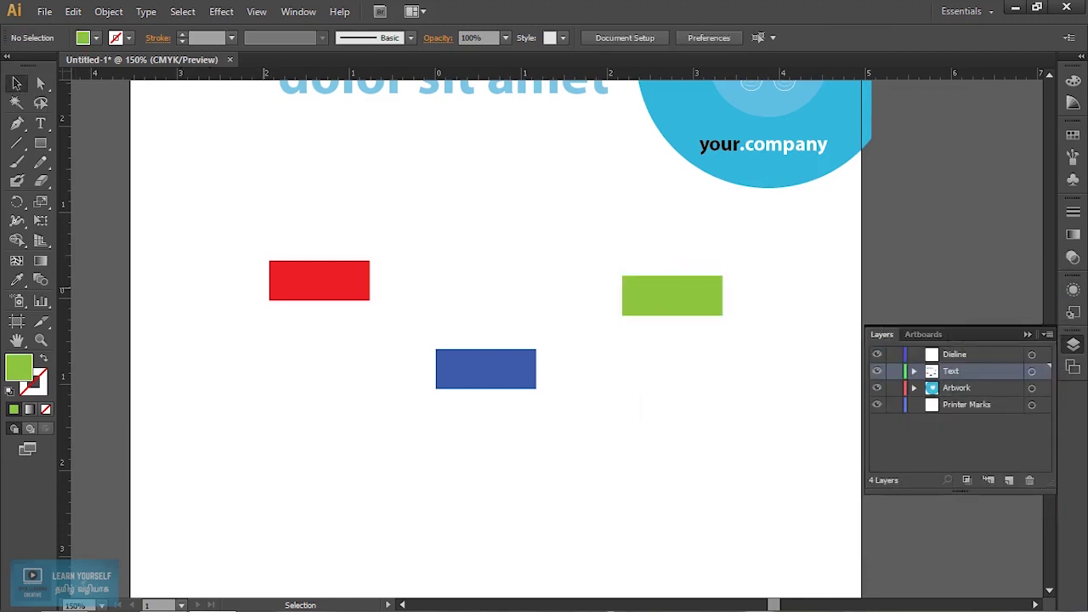
left_click_drag(301, 303, 281, 364)
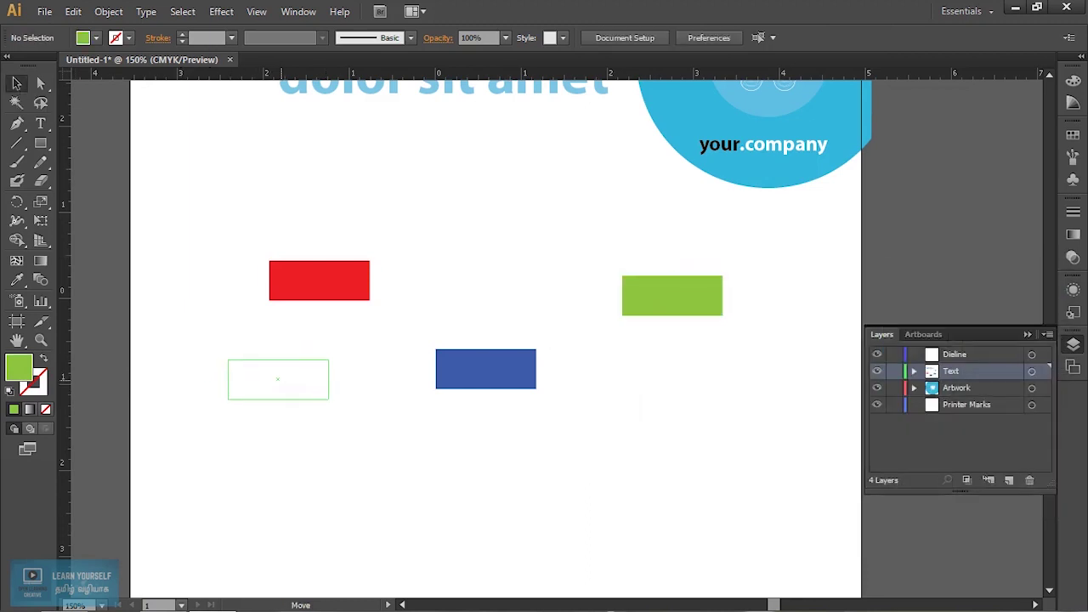
mouse_move(281, 364)
left_mouse_down()
mouse_move(409, 364)
mouse_move(323, 362)
mouse_move(318, 325)
left_mouse_up()
left_click(256, 11)
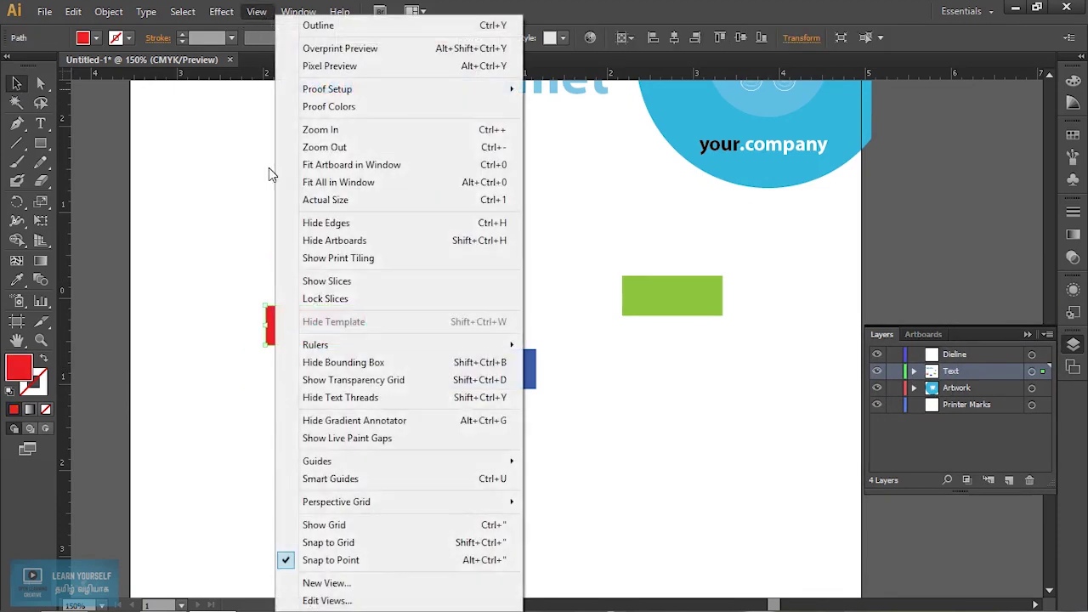
Step: Turn View > Smart Guides back on and deselect the red rectangle
left_click(351, 481)
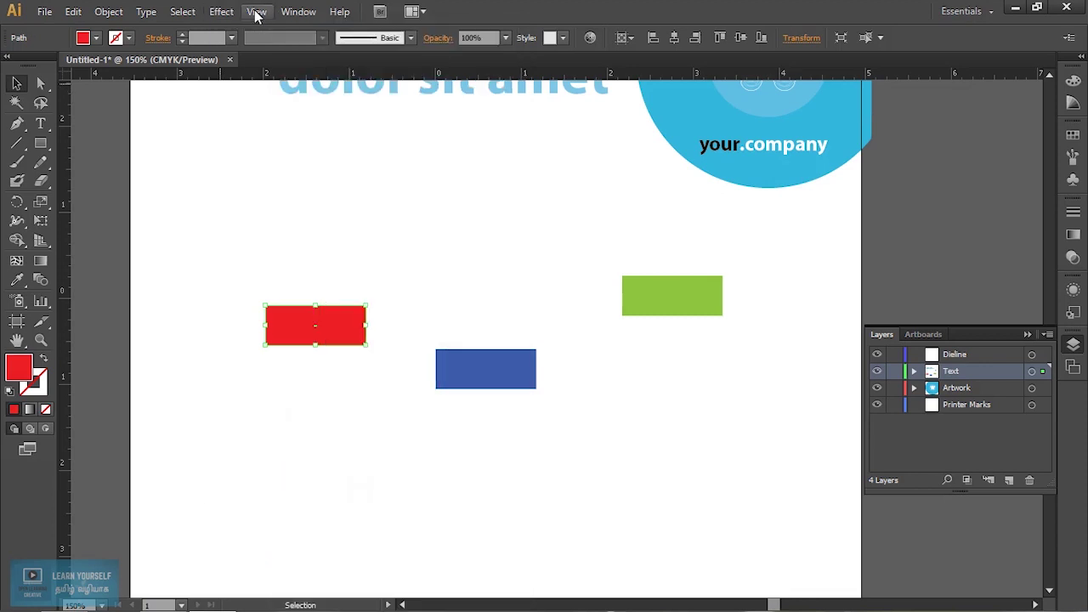
left_click(257, 11)
left_click(206, 266)
Step: Snap the red and blue rectangles level with the green one, then pull a guide along their bottoms
left_click_drag(314, 341, 315, 367)
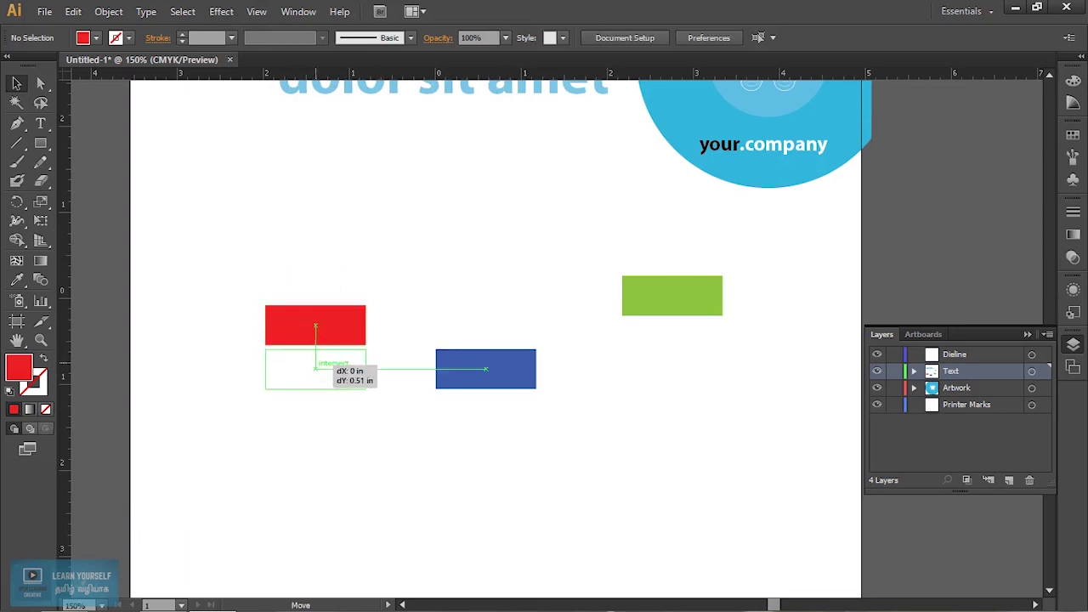
left_click_drag(315, 368, 315, 368)
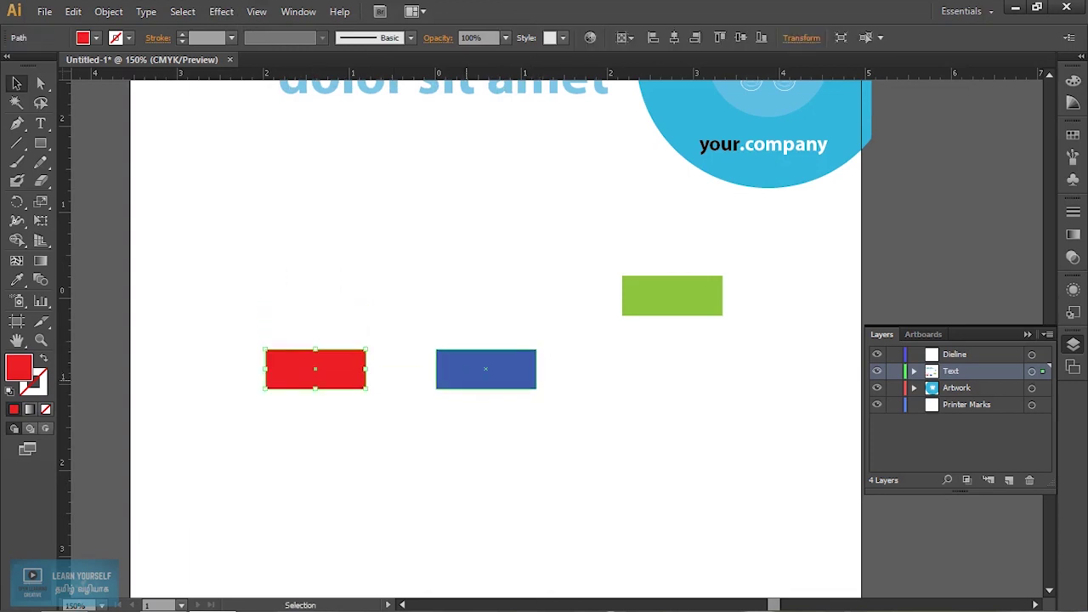
left_click_drag(486, 367, 488, 295)
left_click_drag(318, 363, 329, 289)
left_click(207, 280)
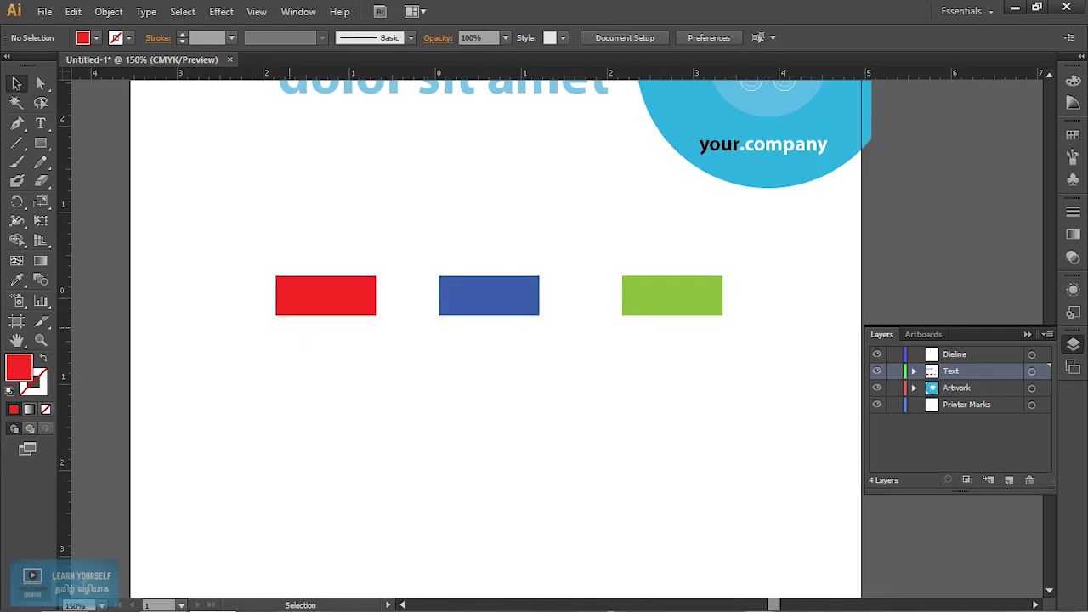
left_click_drag(323, 73, 325, 316)
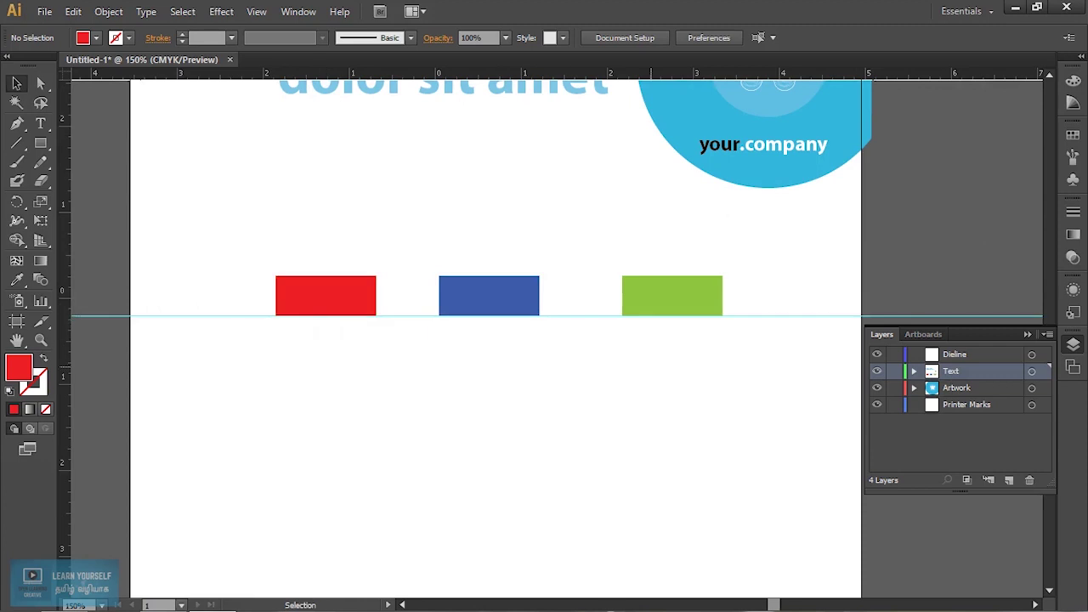
Step: Open the View menu with the rectangles resting on the horizontal guide
left_click(256, 12)
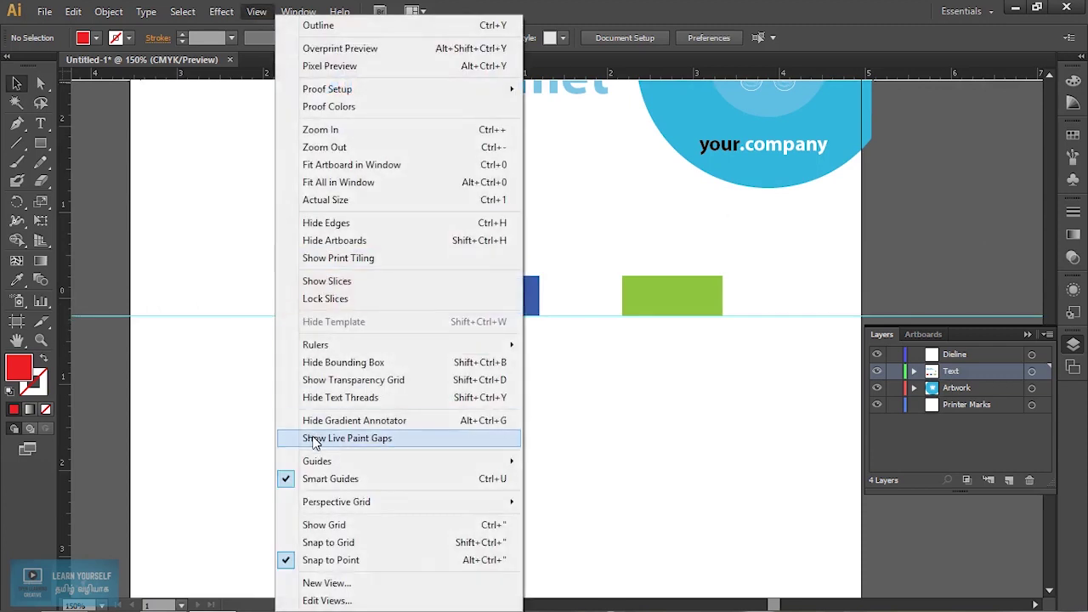